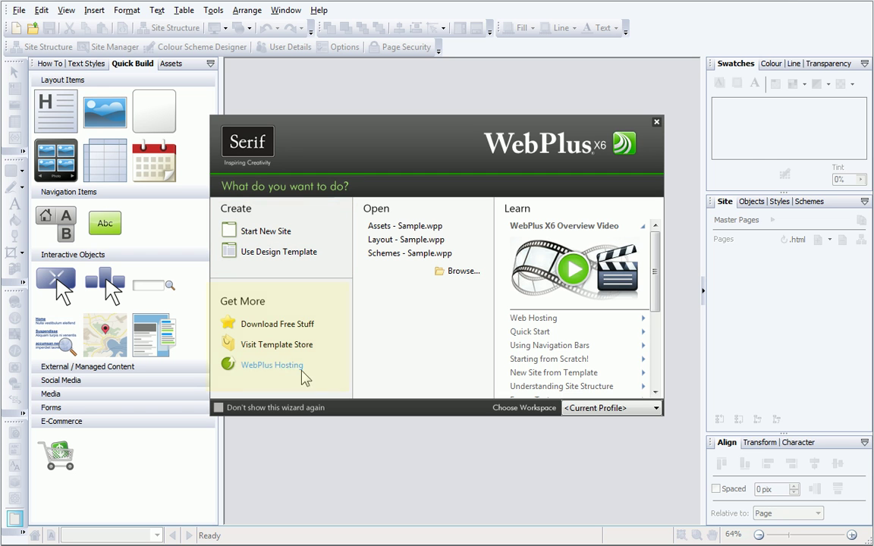
Expand the Pictures topic in the startup tutorial list.
mouse_move(407, 261)
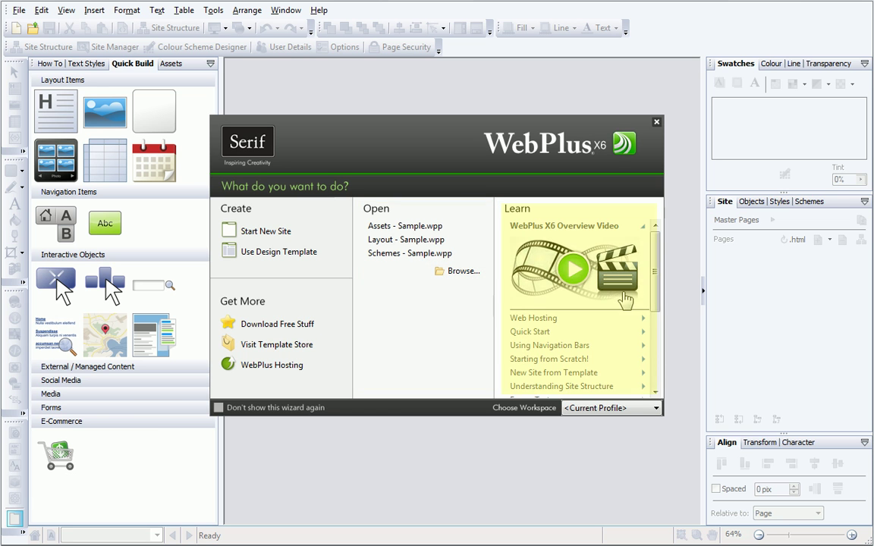
drag(657, 293, 656, 372)
click(533, 328)
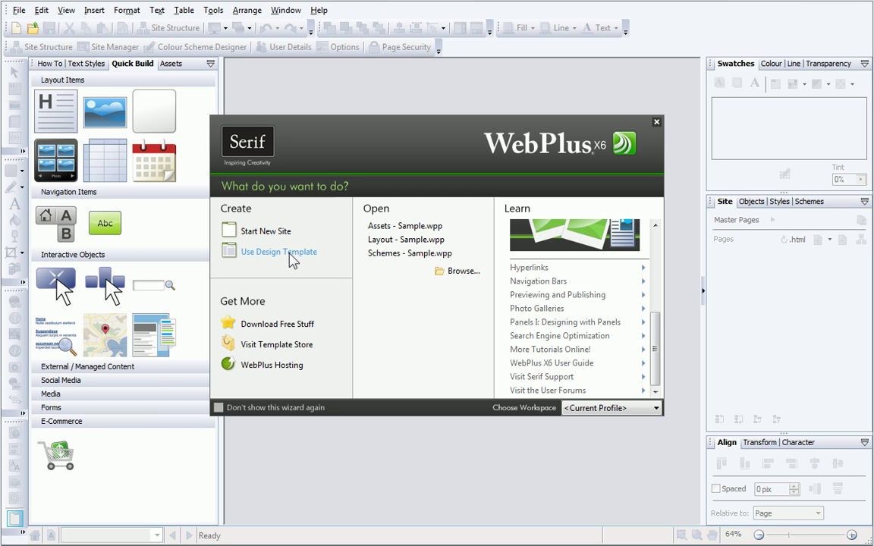
Start a new site from the WebPlus X6 Pro Templates with the Doodle theme layout.
click(291, 258)
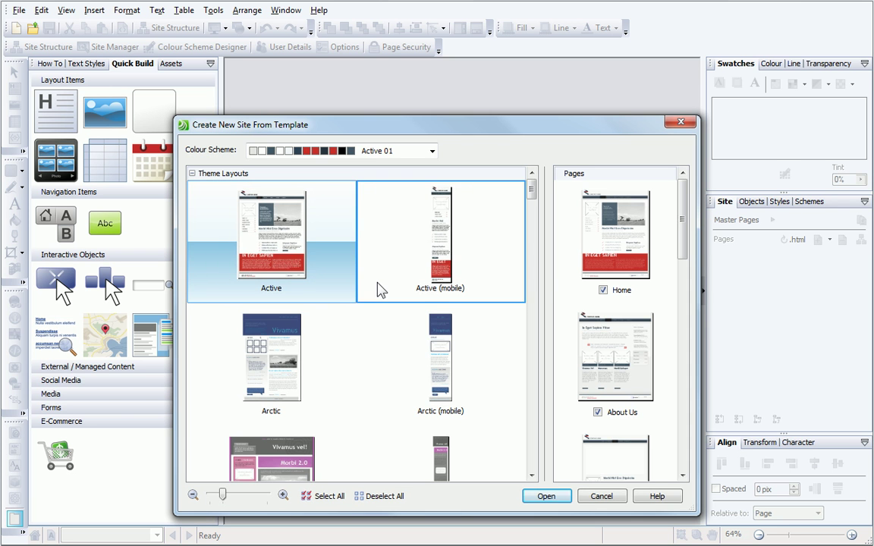
click(192, 174)
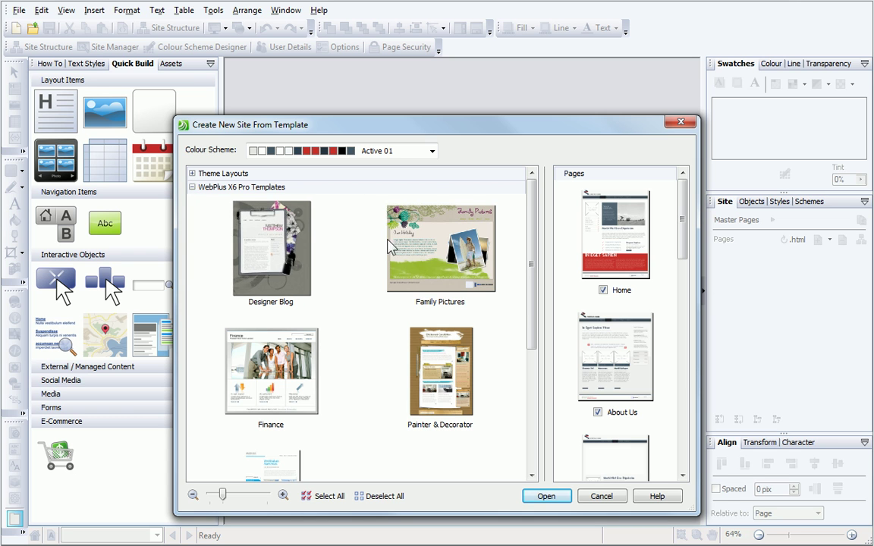
click(392, 227)
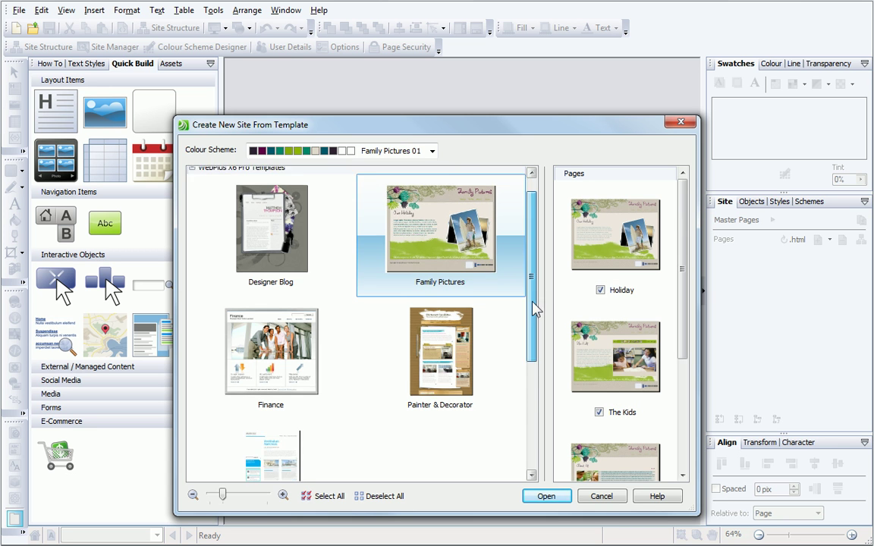
drag(530, 303, 522, 421)
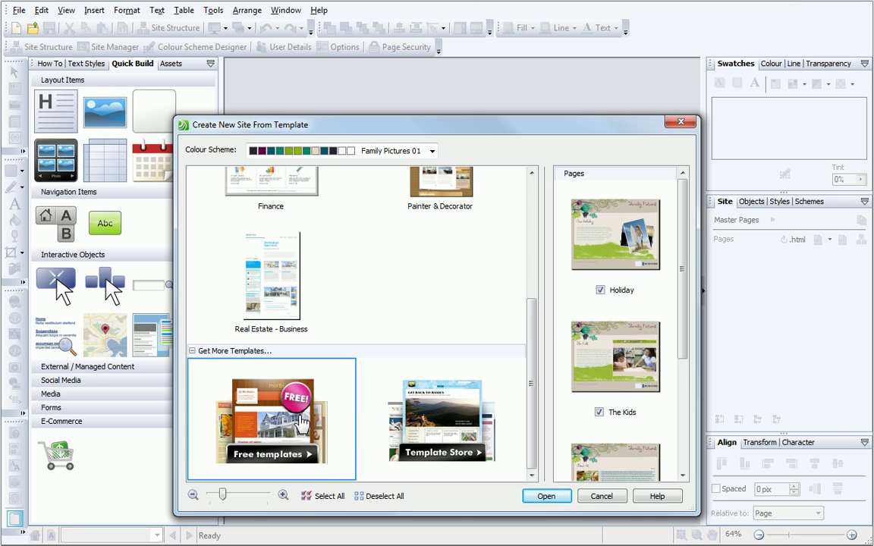
drag(528, 402, 515, 283)
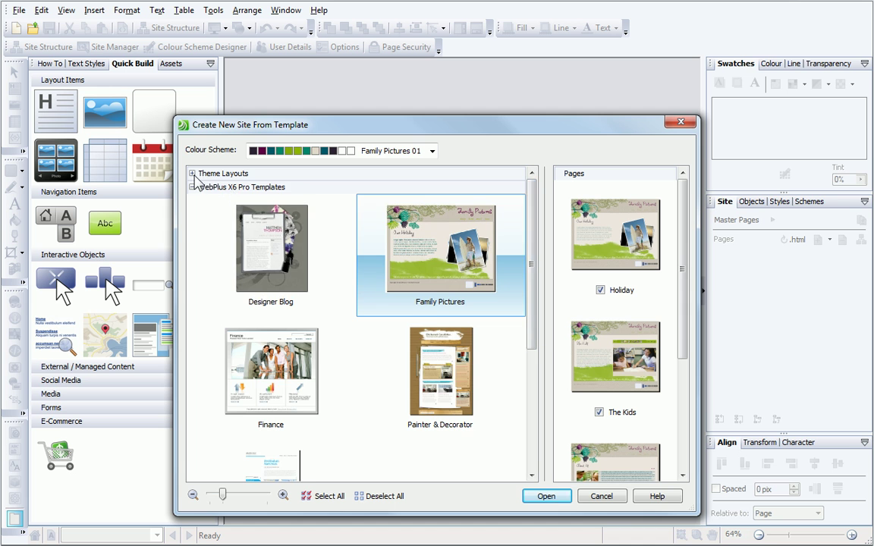
click(193, 175)
drag(532, 195, 532, 241)
click(294, 338)
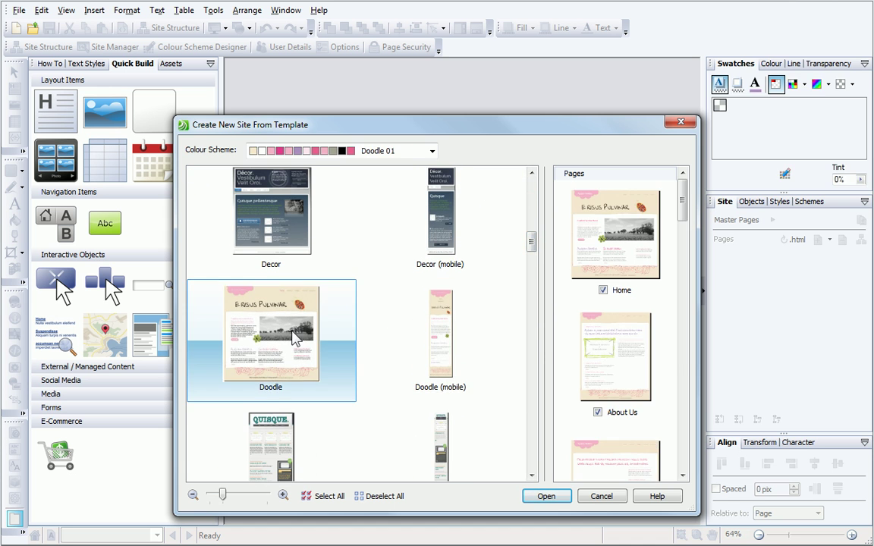
click(431, 151)
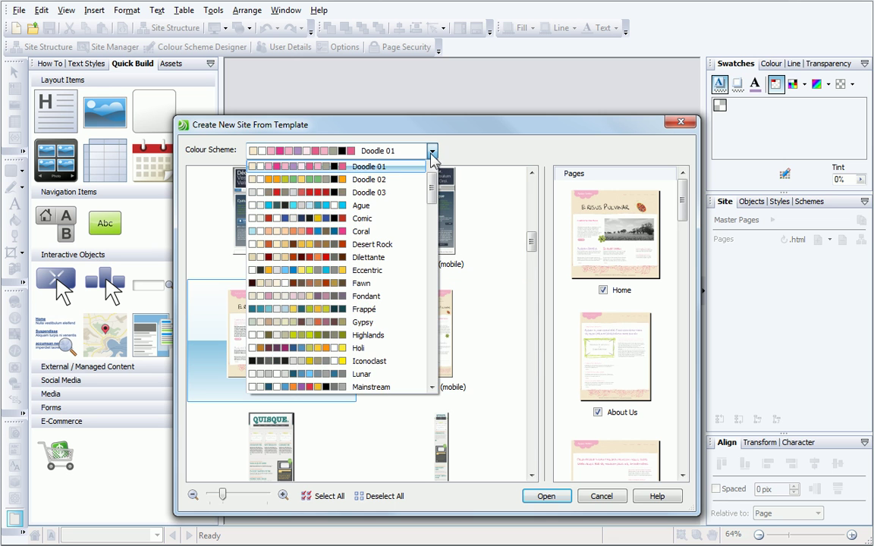
click(379, 192)
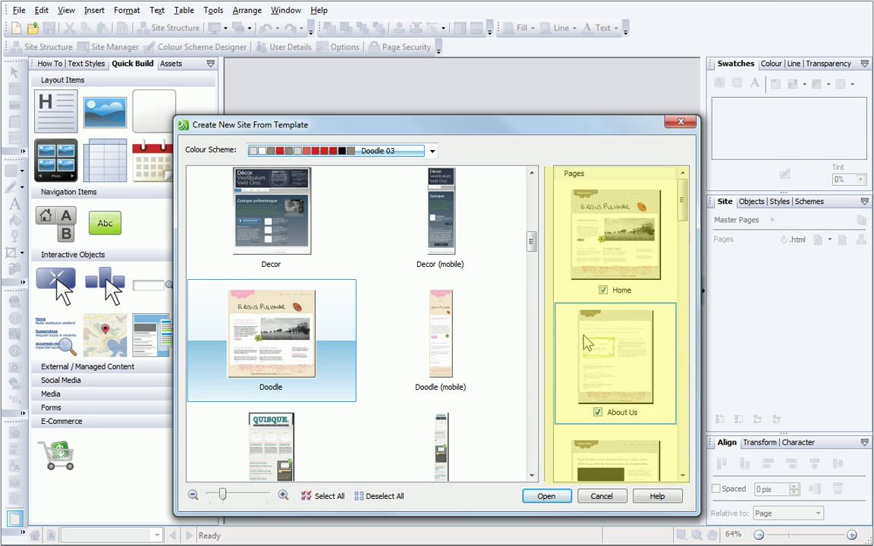
click(431, 151)
scroll(391, 165, up, 3)
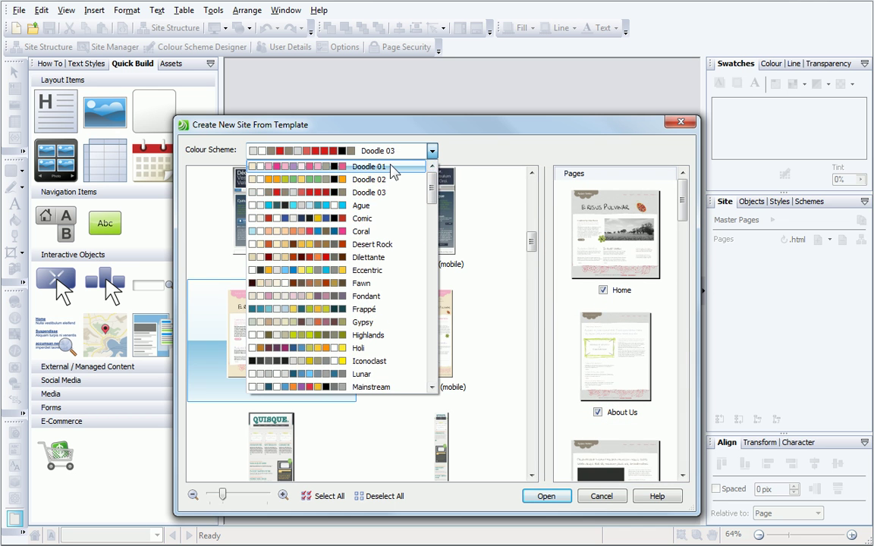
click(388, 166)
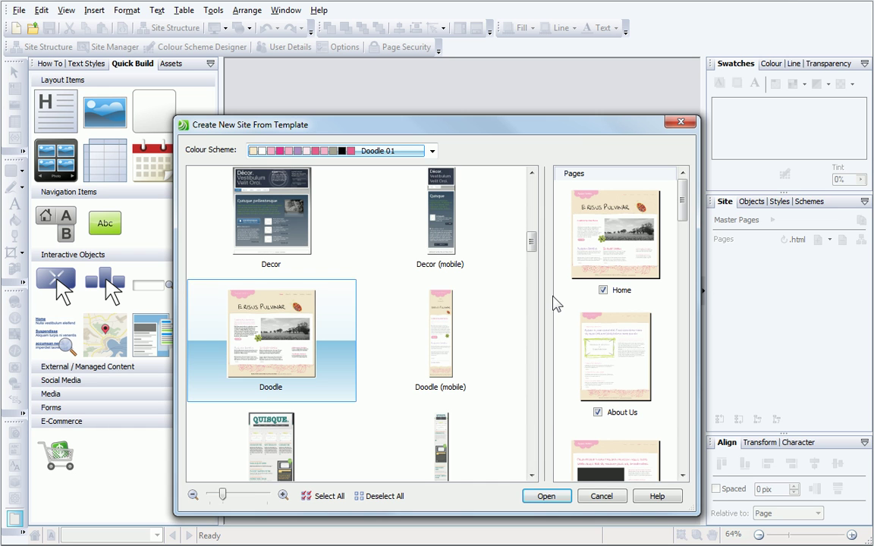
Untick the Gallery and Products pages, keeping Home and About Us in the site.
scroll(686, 218, down, 1)
drag(686, 215, 692, 247)
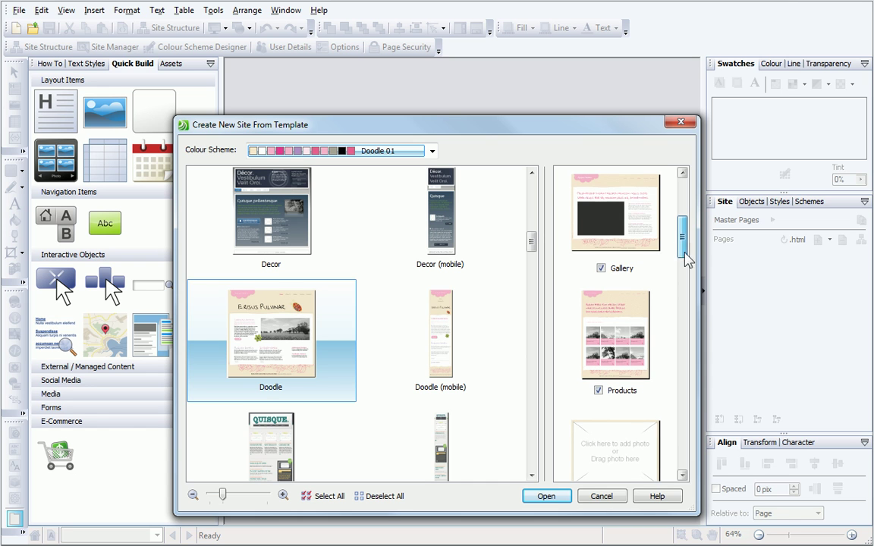
click(601, 269)
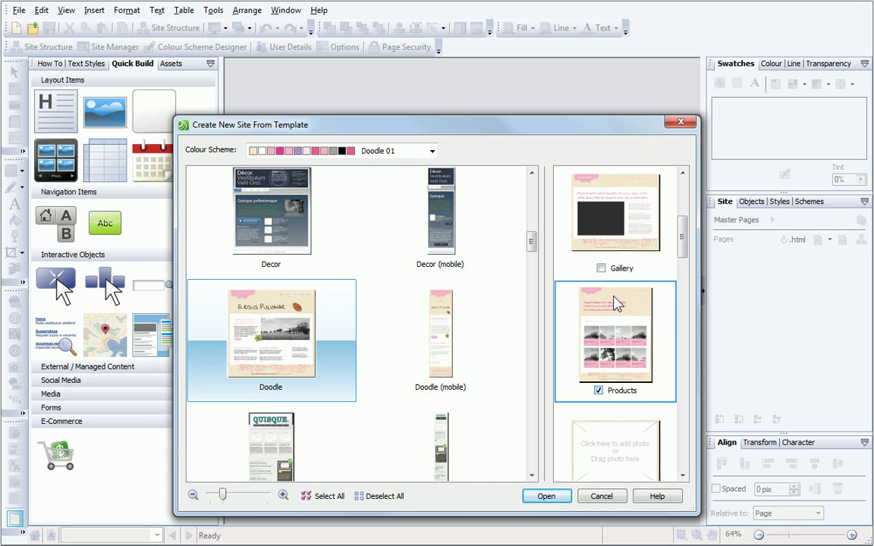
click(599, 391)
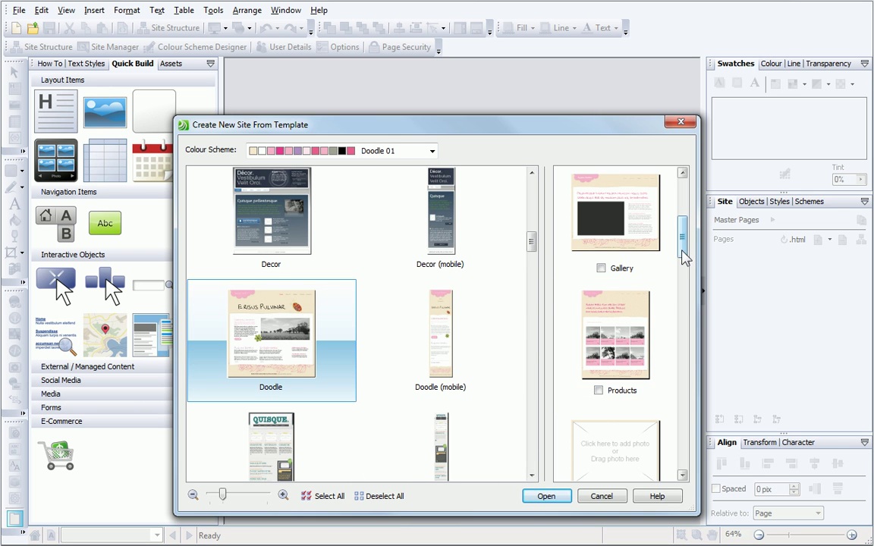
drag(682, 250, 680, 201)
click(602, 290)
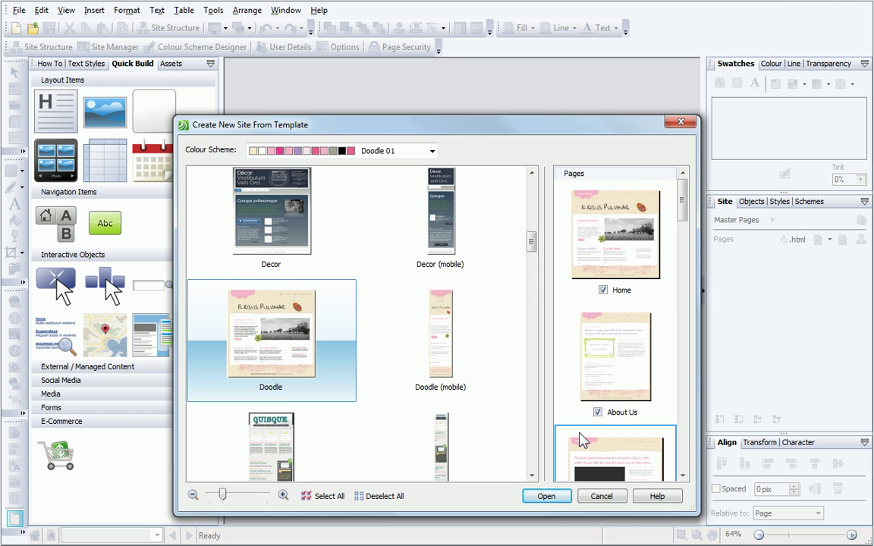
Create the Doodle site and look through the How To, Text Styles, Quick Build, Assets and Swatches panels.
click(547, 495)
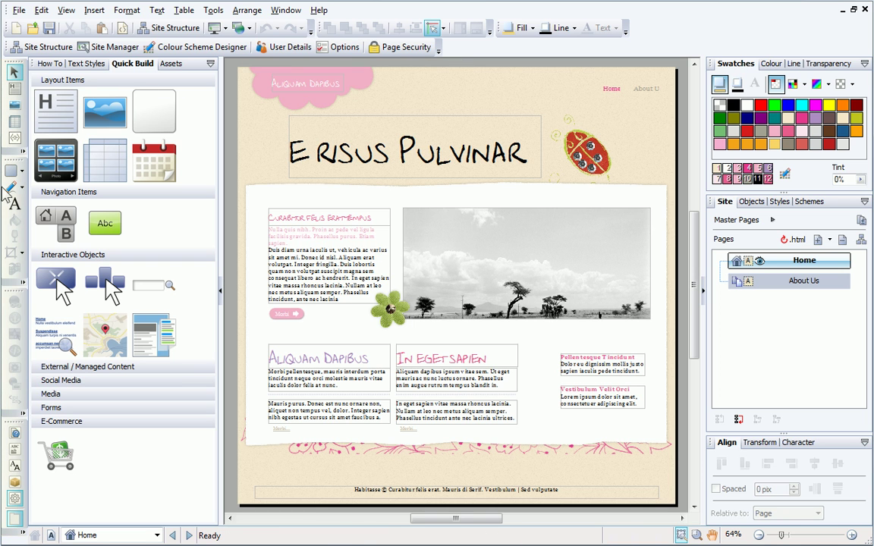
click(52, 65)
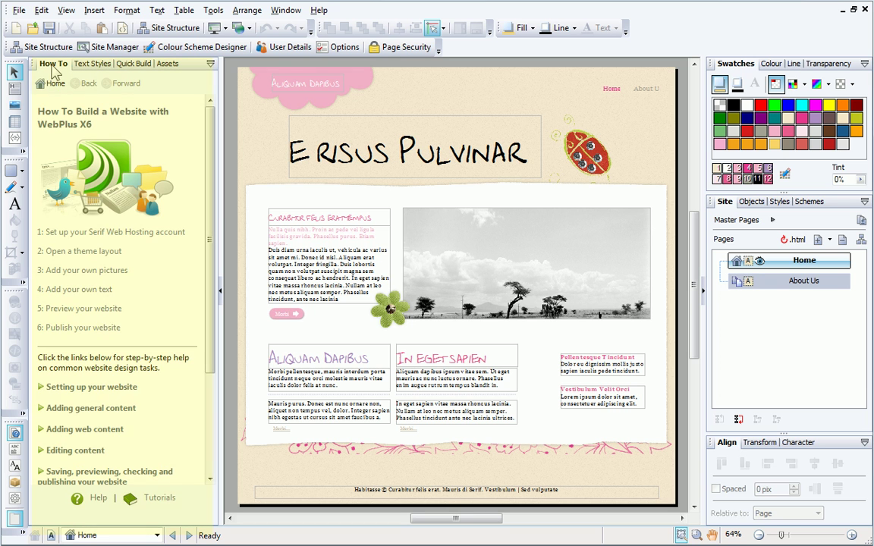
click(88, 66)
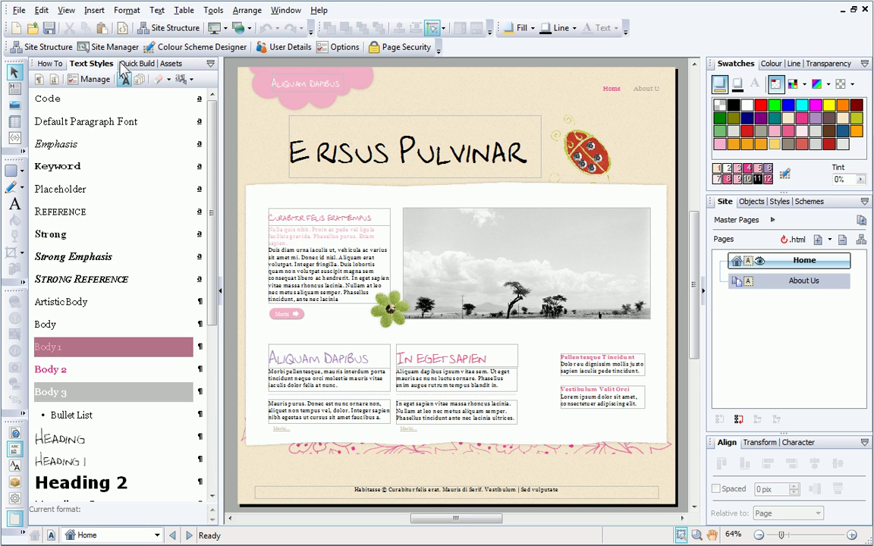
click(122, 64)
click(170, 64)
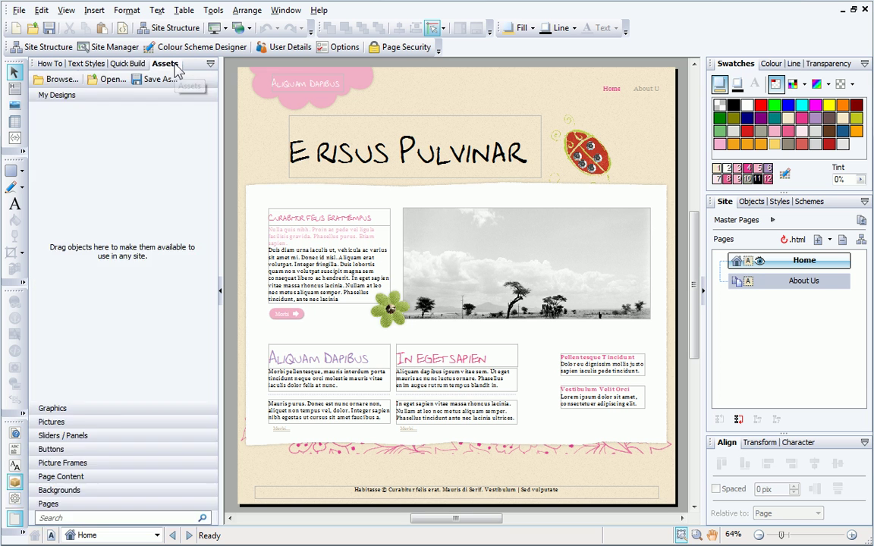
click(735, 65)
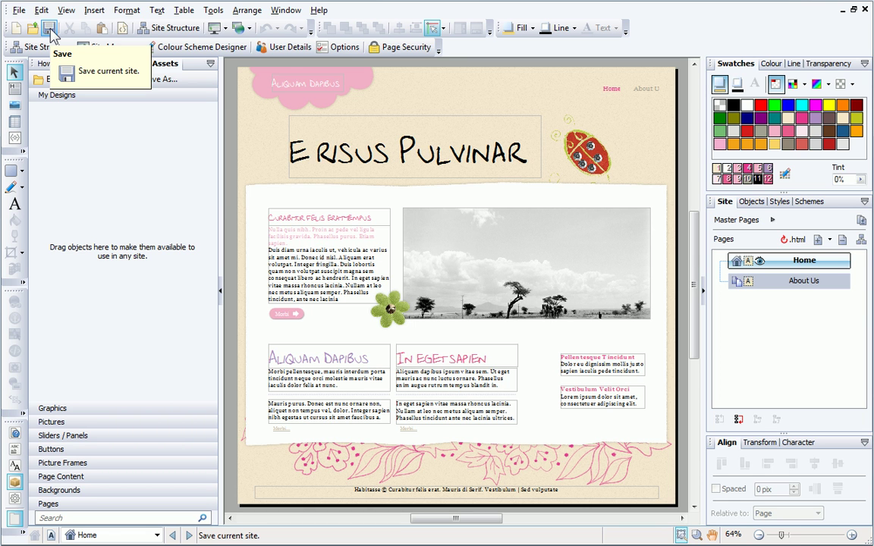
click(225, 28)
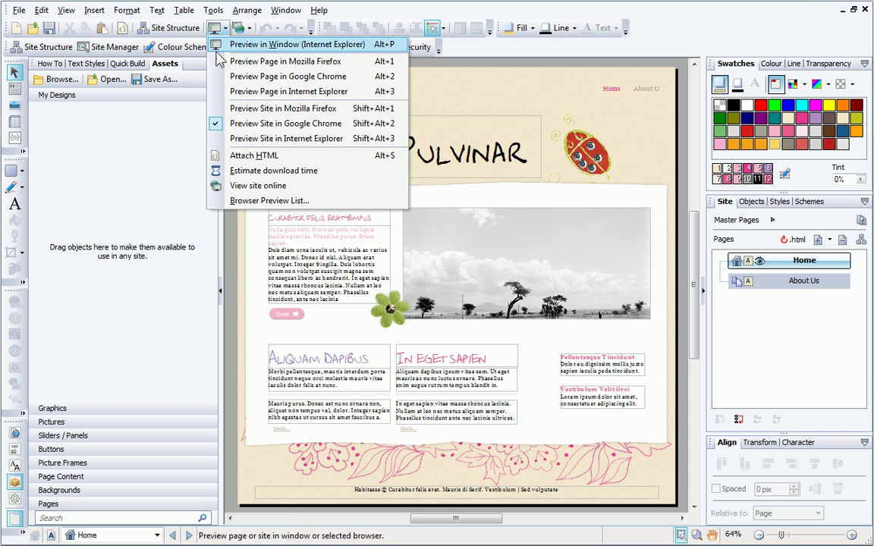
Preview the site in Google Chrome, visiting About Us and Home, then close the browser.
click(242, 124)
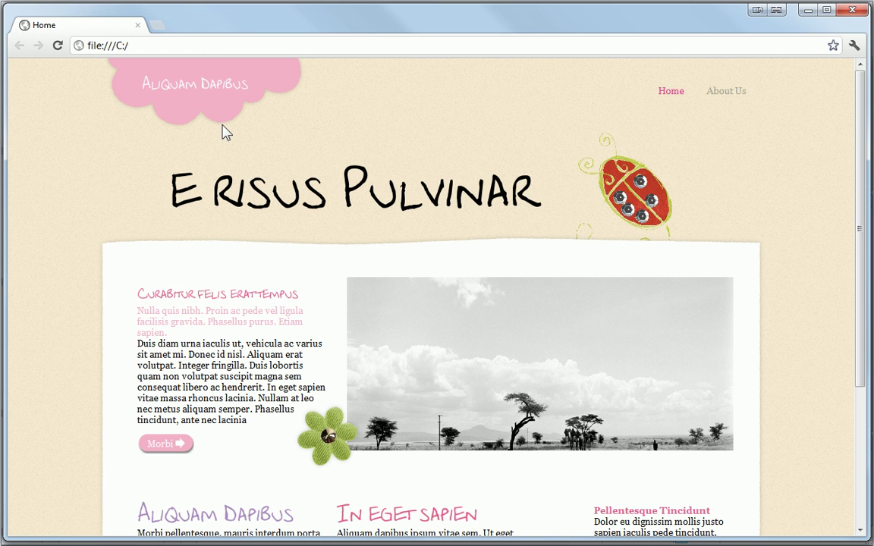
click(727, 93)
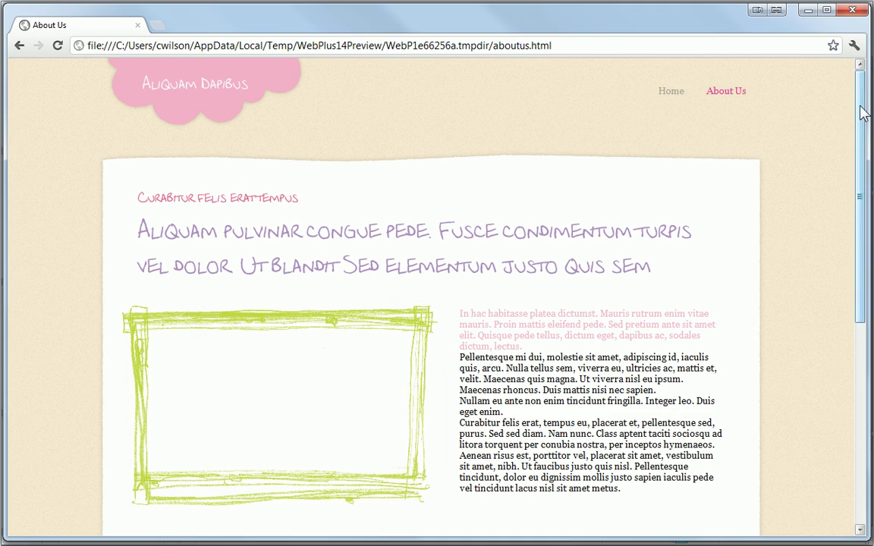
drag(862, 112, 859, 85)
click(668, 93)
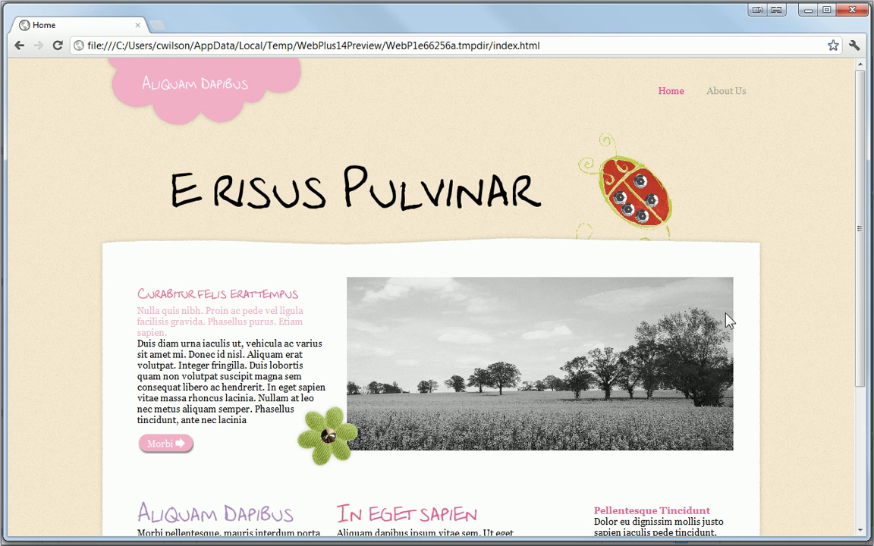
click(851, 11)
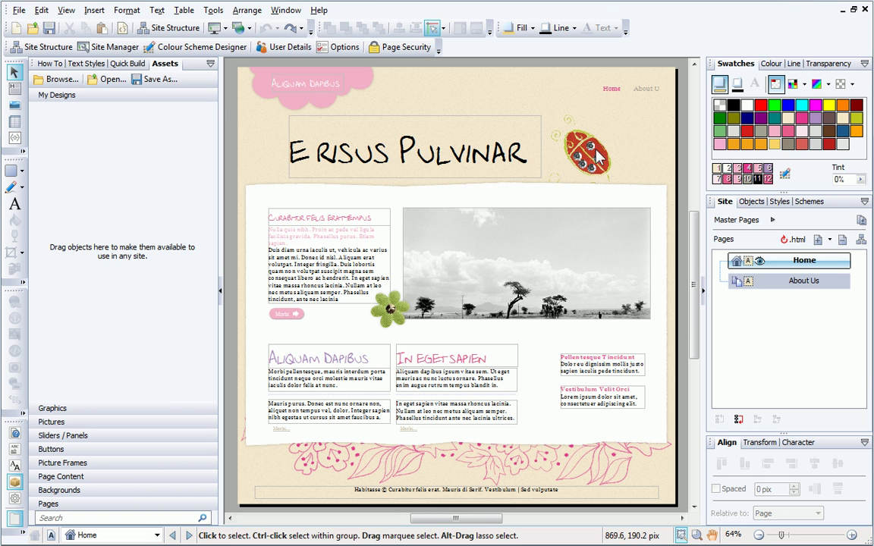
Replace the Erisus Pulvinar heading with 'Welcome to Wild Florists' and widen its frame leftward.
click(533, 149)
drag(530, 150, 262, 136)
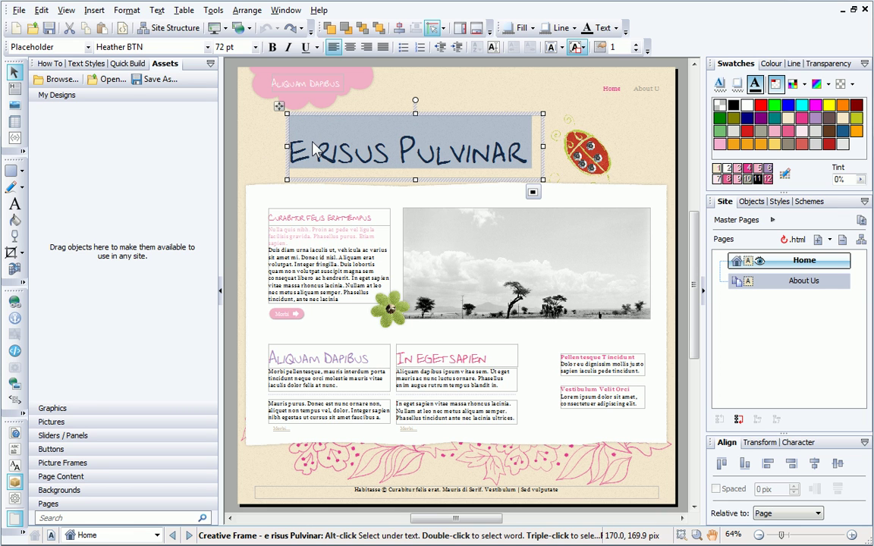
text(Welcome to)
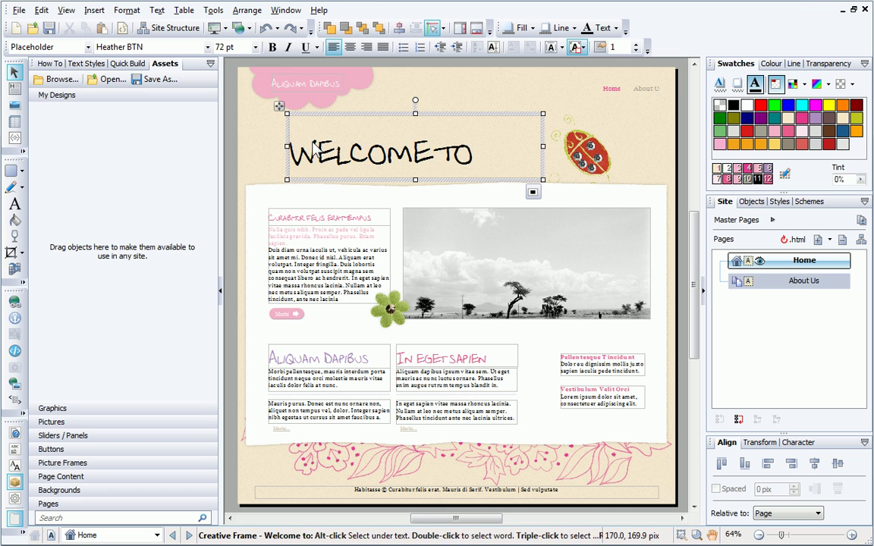
text( Wild Florists)
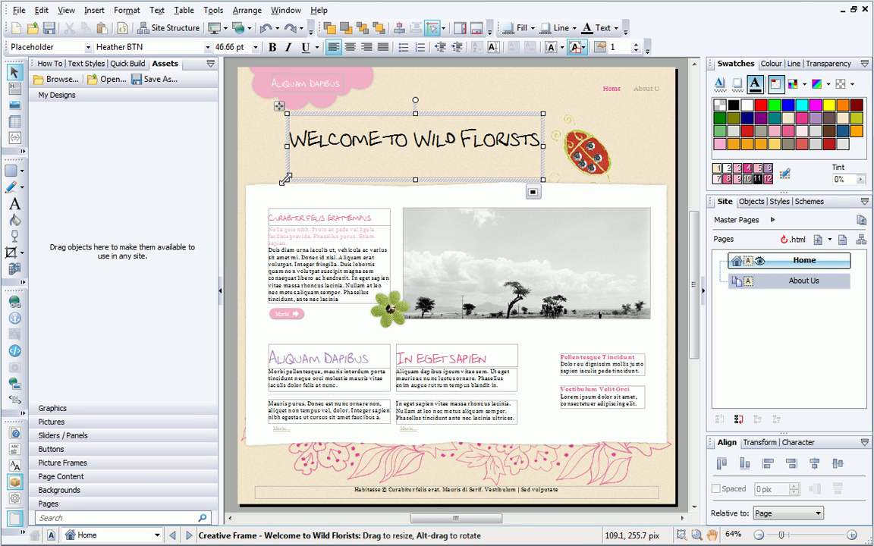
drag(287, 180, 247, 184)
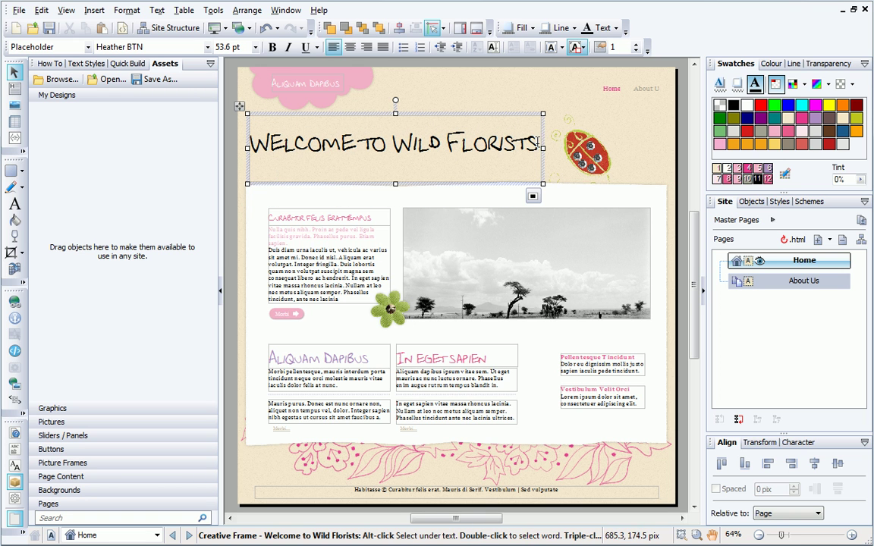
click(474, 110)
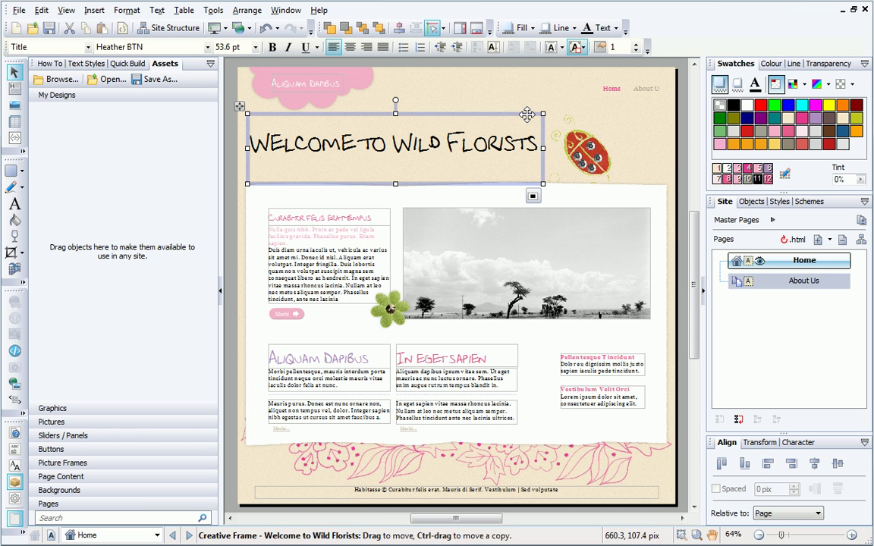
Make the title 48 pt light purple text, then AutoFit it to its frame.
click(254, 47)
click(225, 305)
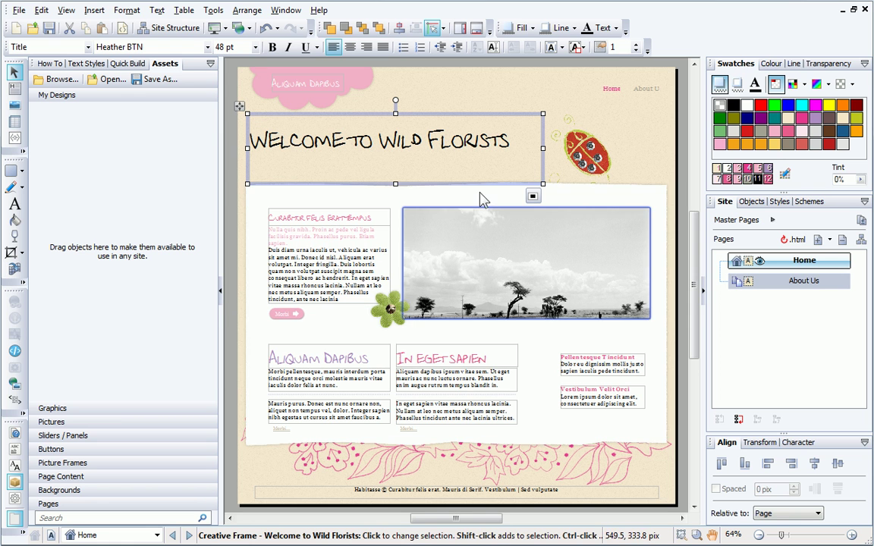
click(617, 29)
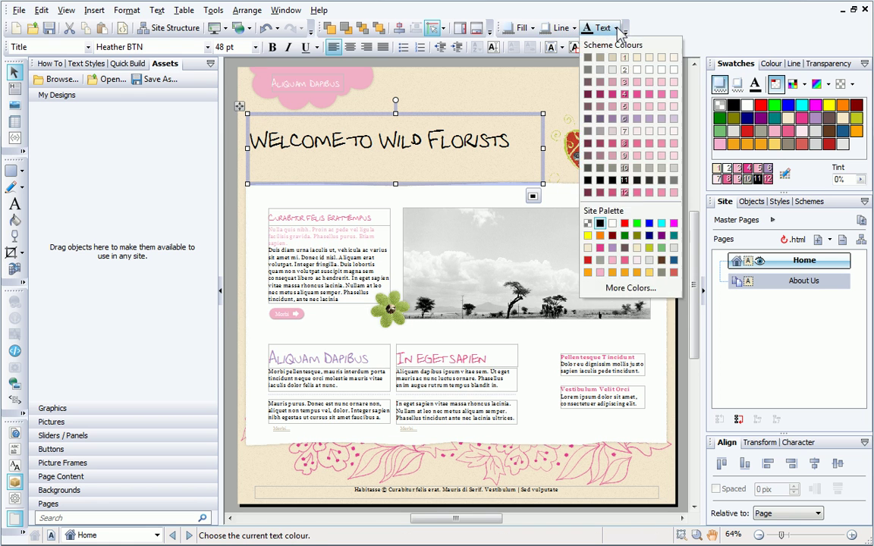
click(625, 120)
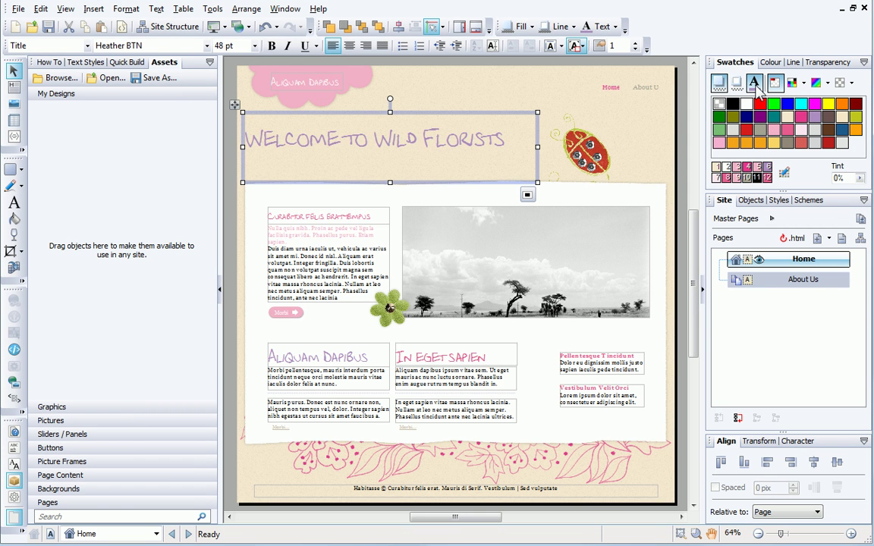
click(755, 83)
click(771, 63)
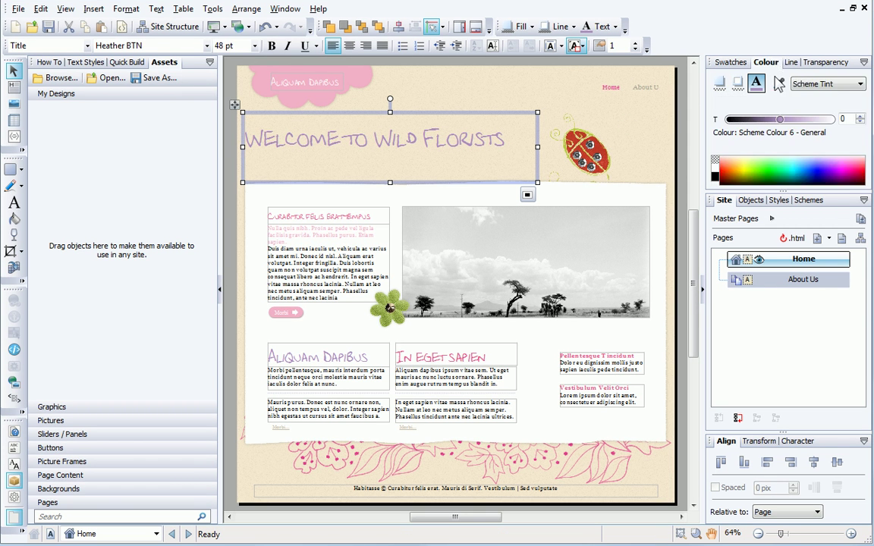
click(722, 65)
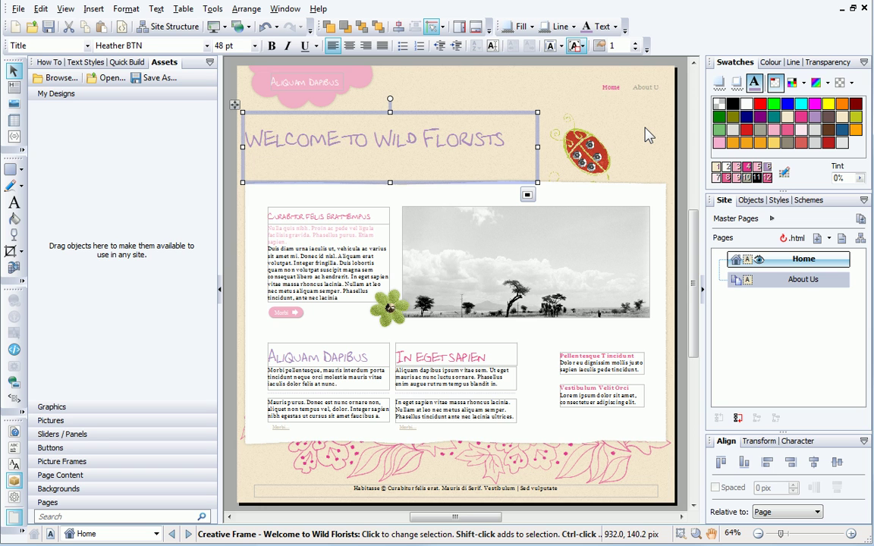
click(581, 47)
click(603, 92)
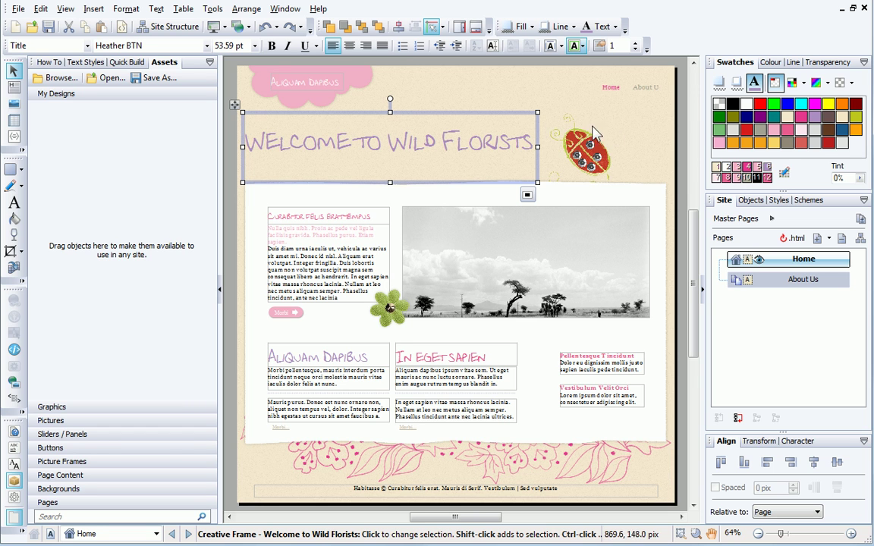
Select the cloud logo text that belongs to the master page.
click(318, 90)
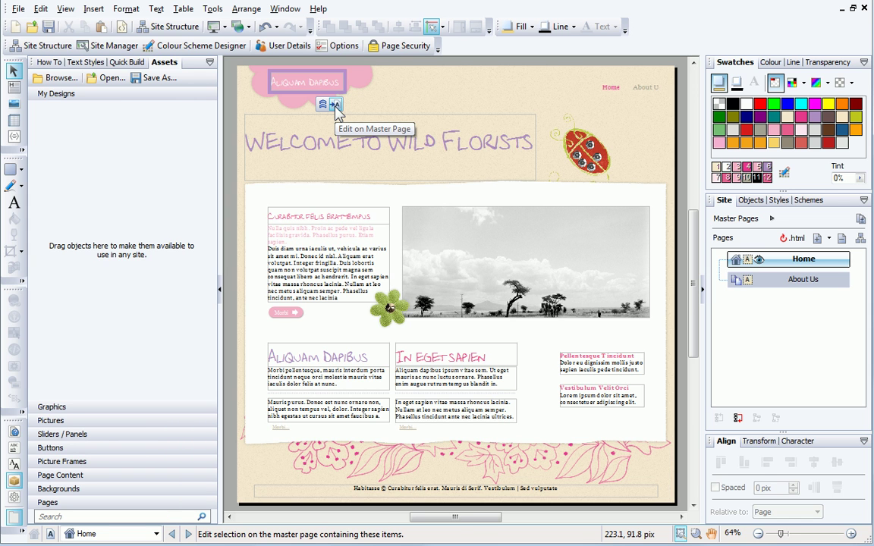
On Master A, replace 'Aliquam Dapibus' with 'Wild Florists' and AutoFit it to its frame.
click(336, 107)
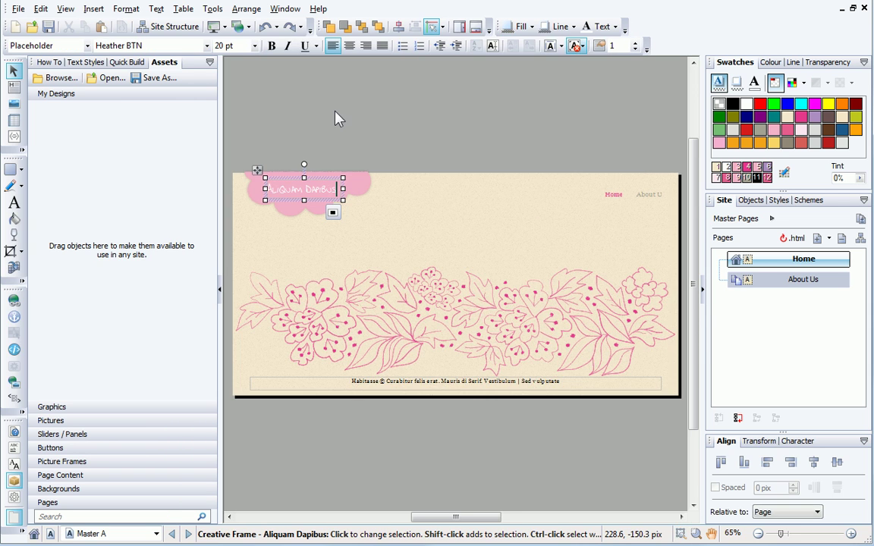
drag(331, 187, 238, 185)
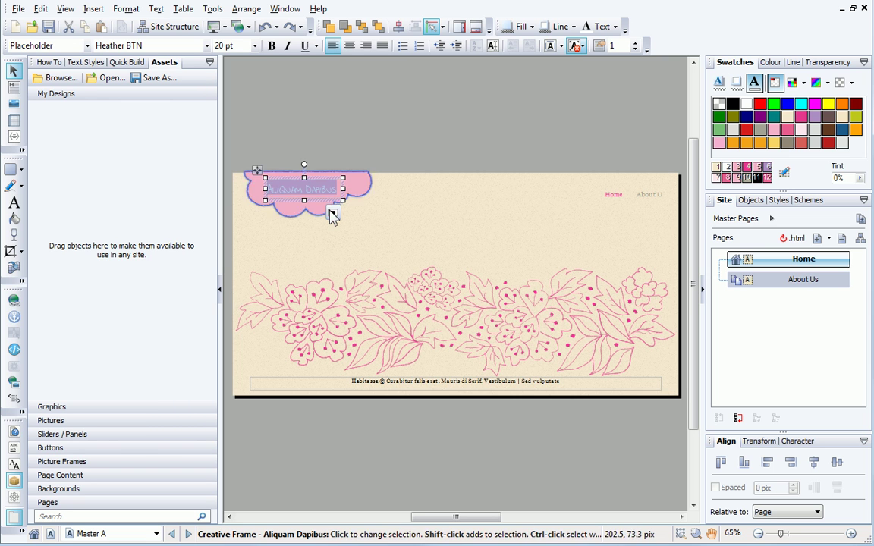
text(Wild Florists)
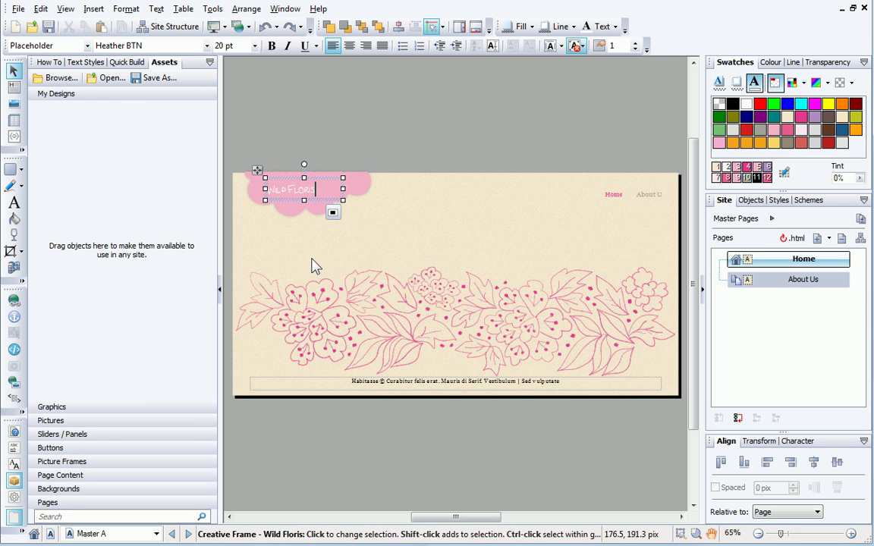
click(582, 47)
click(598, 92)
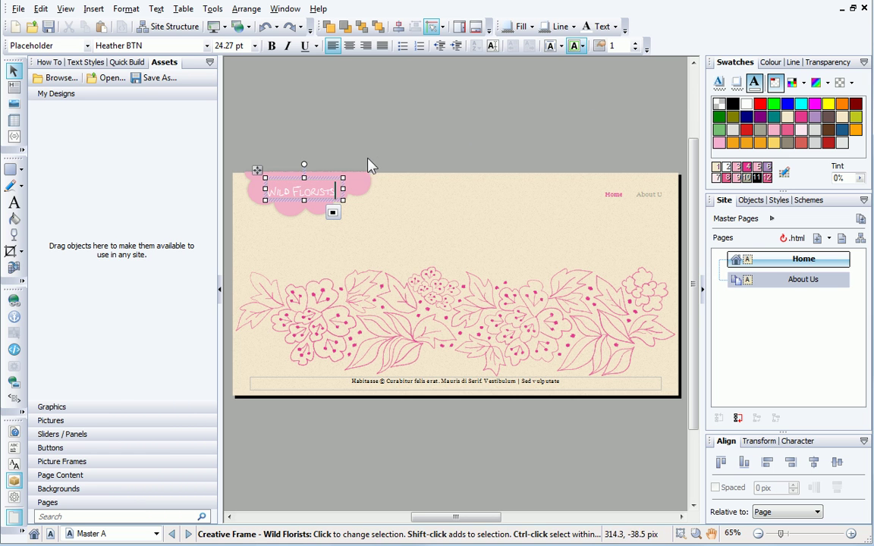
Tilt the Wild Florists logo slightly and change the footer to '© Wild Florists Ltd 2012'.
drag(303, 161, 385, 188)
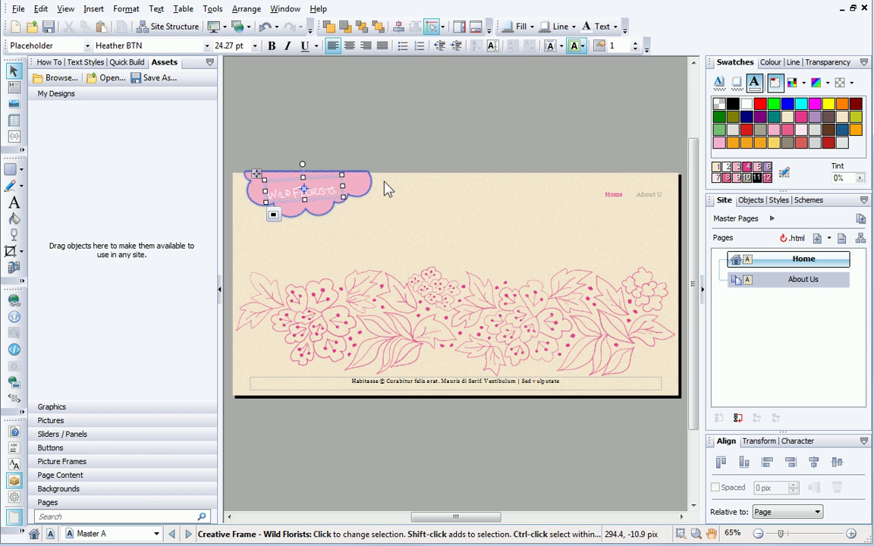
click(382, 390)
double_click(364, 381)
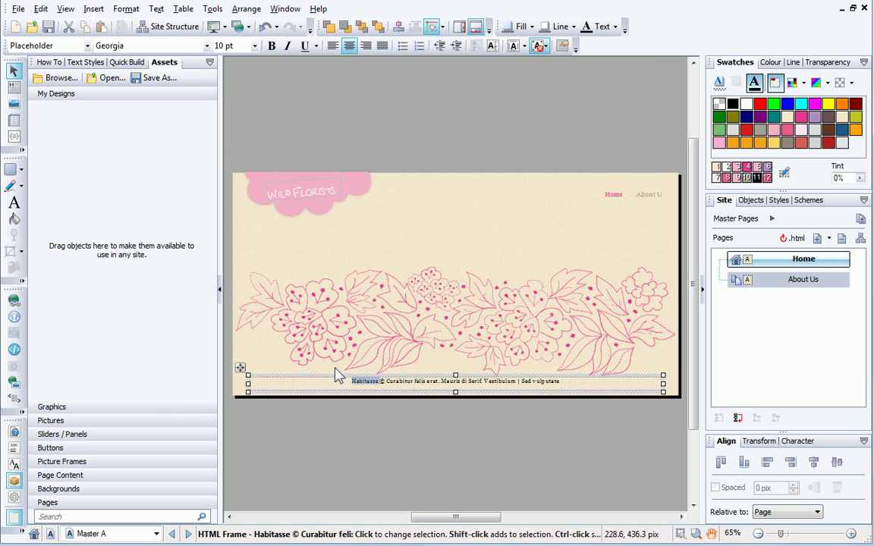
key(Delete)
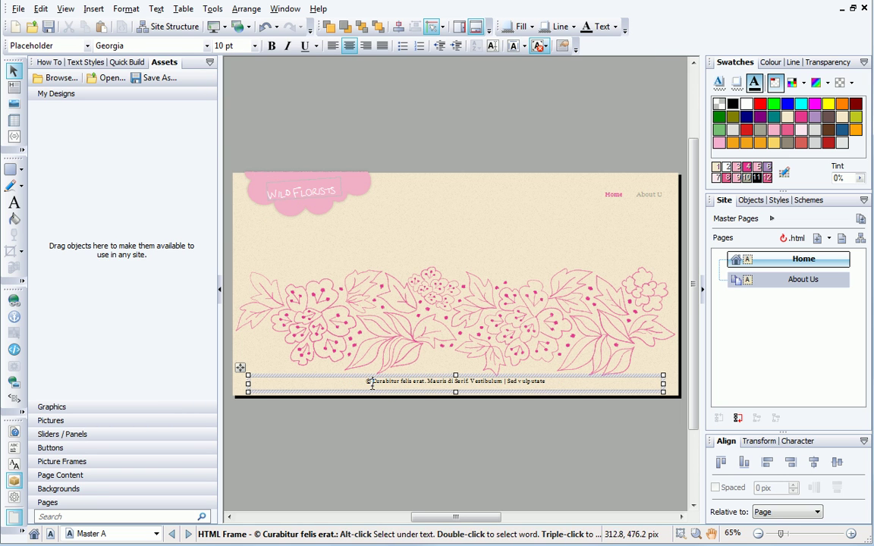
drag(372, 383, 571, 405)
text(Wild Flo)
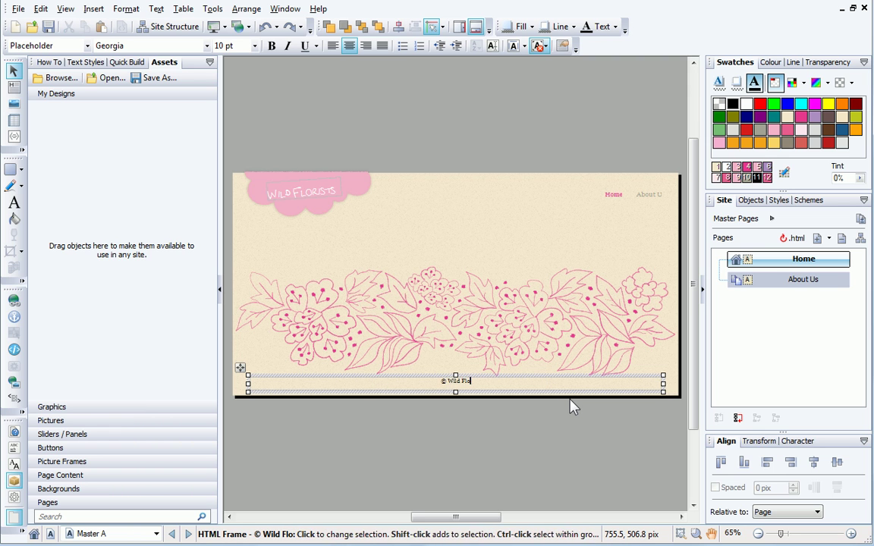
text(rists Ltd)
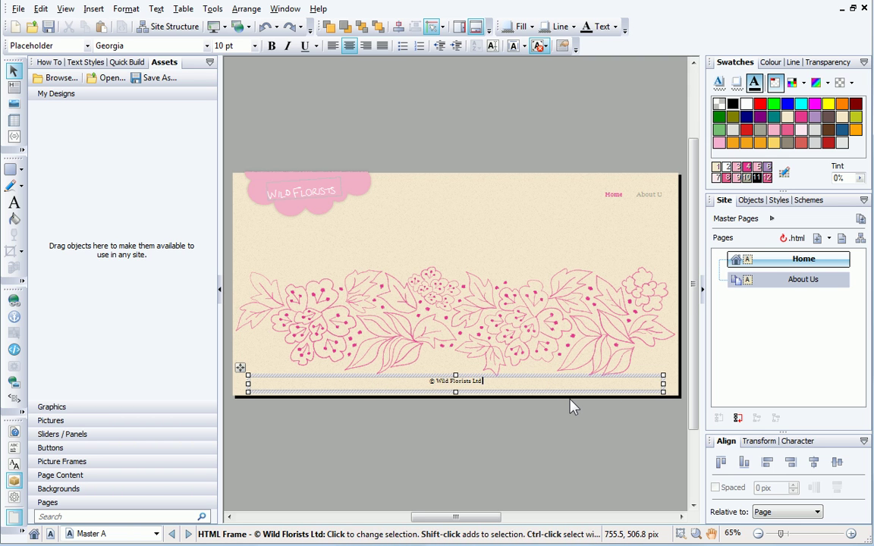
text( 2012)
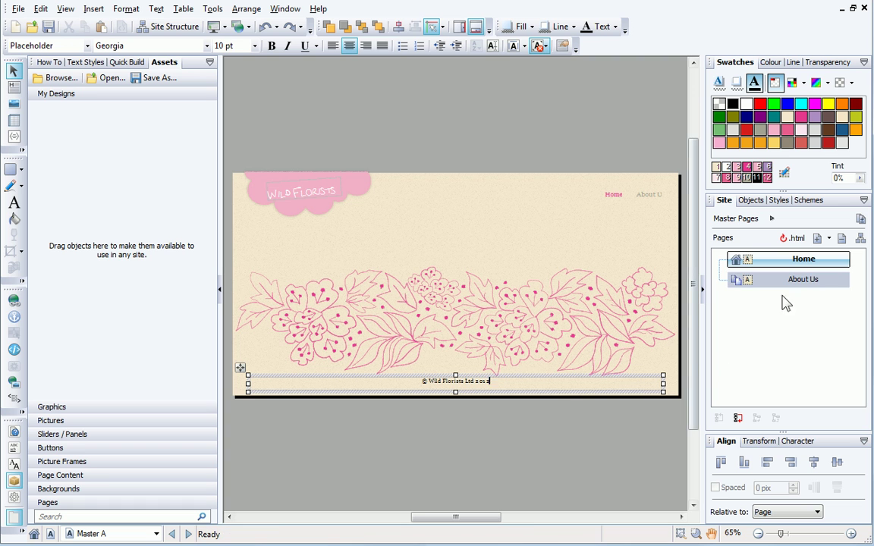
Return to the Home page, then switch to the About Us page from the Pages list.
double_click(785, 261)
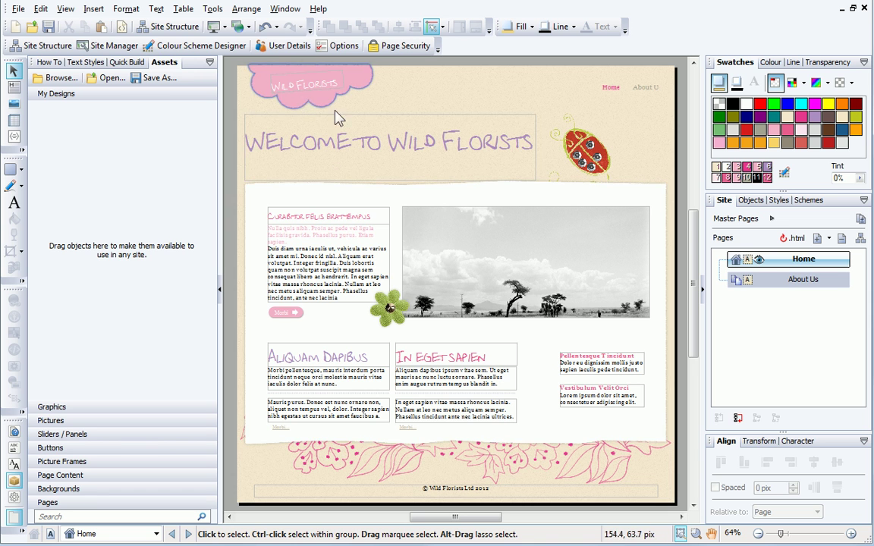
double_click(759, 282)
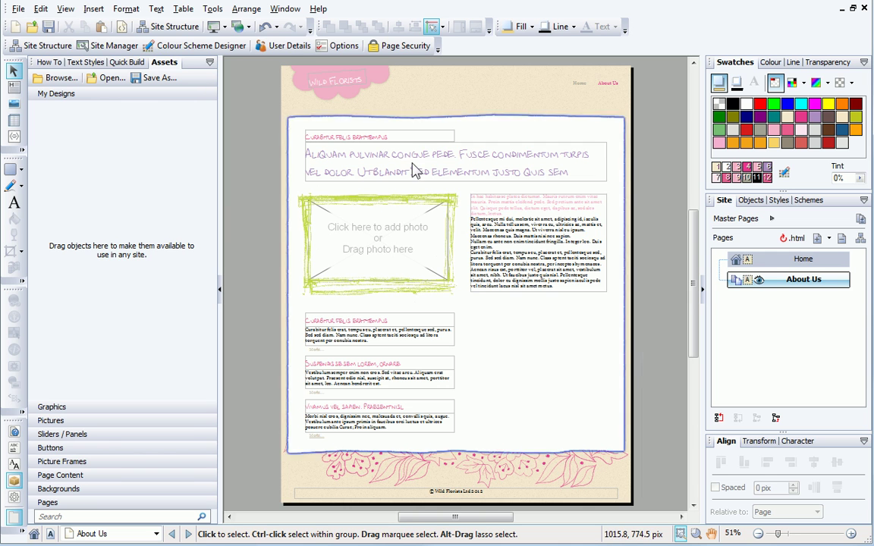
Delete the small 'Curabitur felis erat tempus' heading and move the right text column down about 25 px.
click(417, 138)
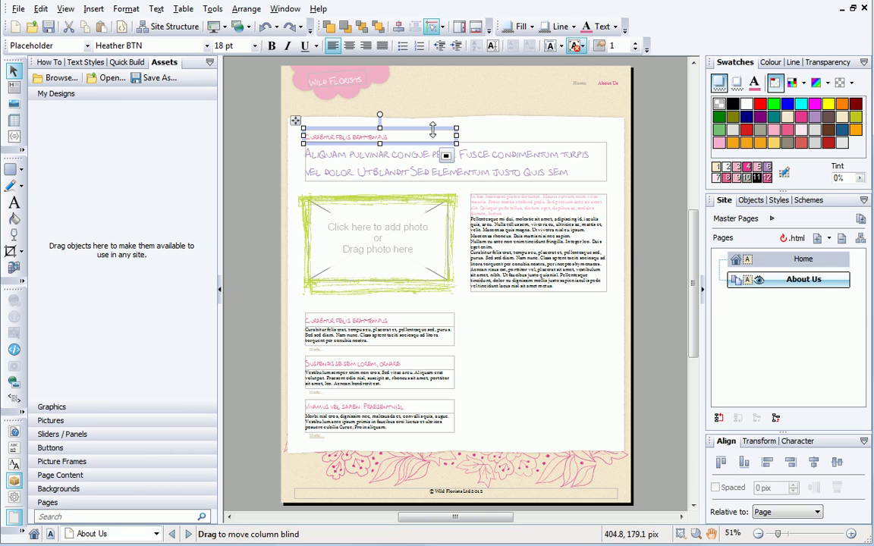
click(479, 139)
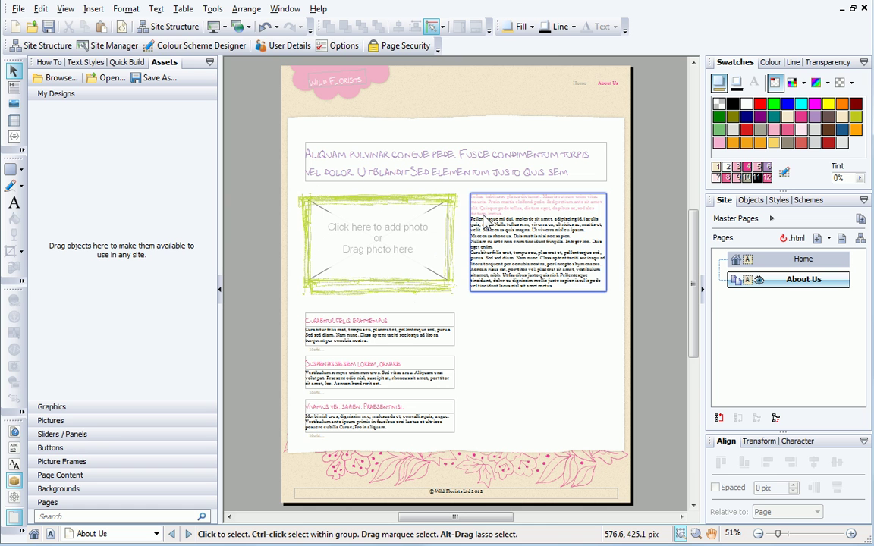
click(483, 217)
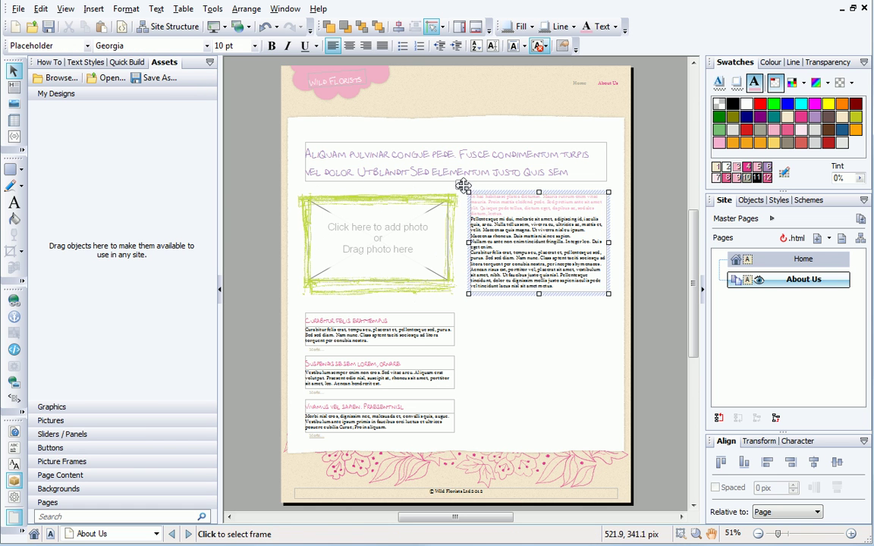
drag(461, 184, 462, 202)
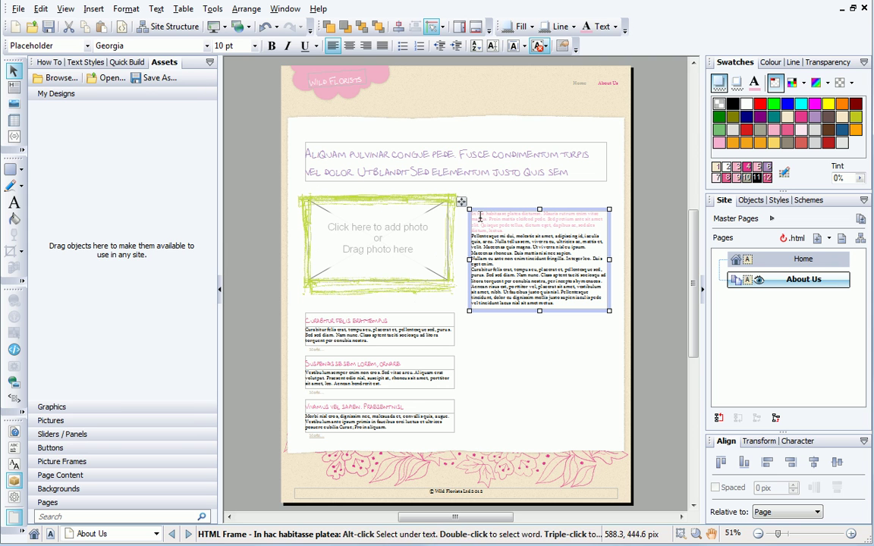
Draw a new text frame from the layout items above the right-hand column.
click(114, 63)
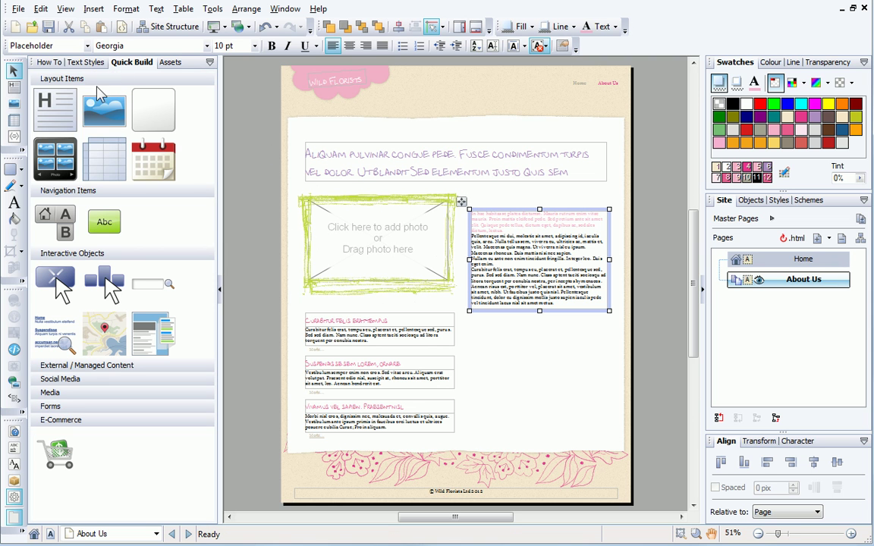
click(61, 125)
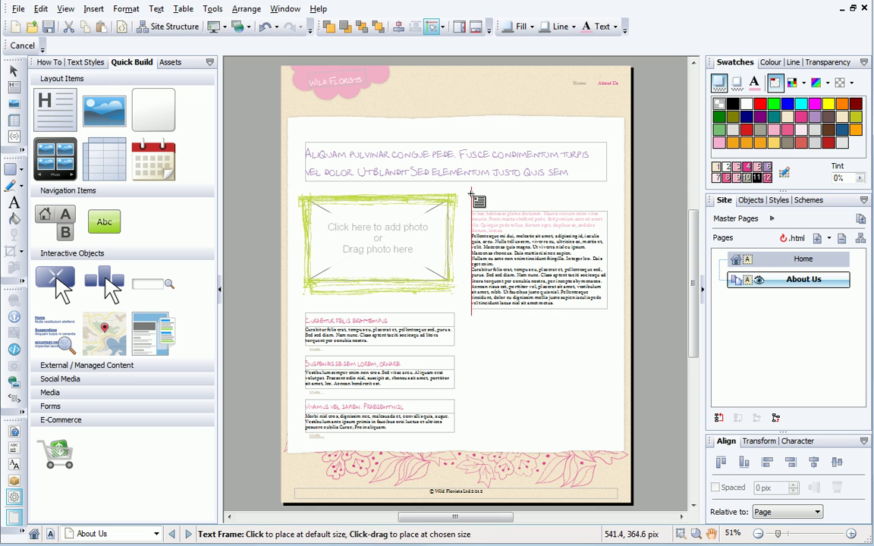
drag(471, 192, 606, 205)
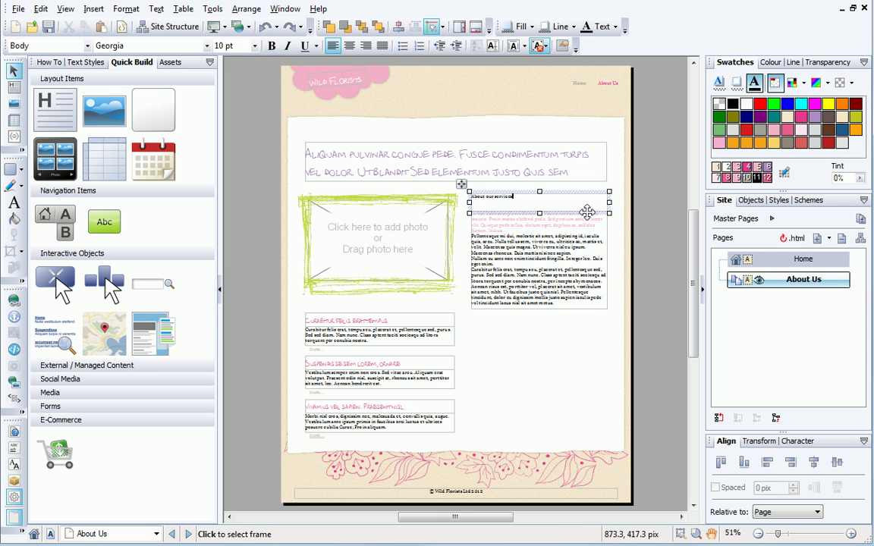
Make the 'About our services' text a pink Heading 1.
click(586, 213)
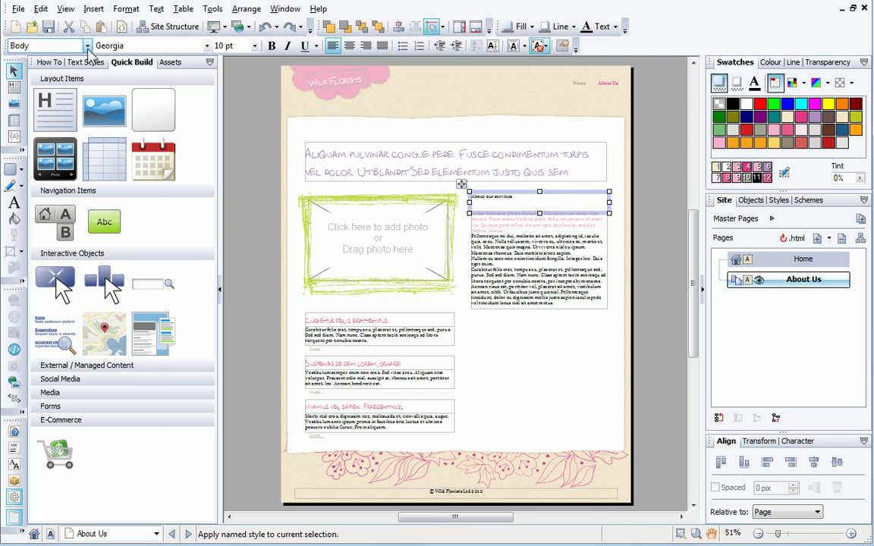
click(87, 45)
click(76, 205)
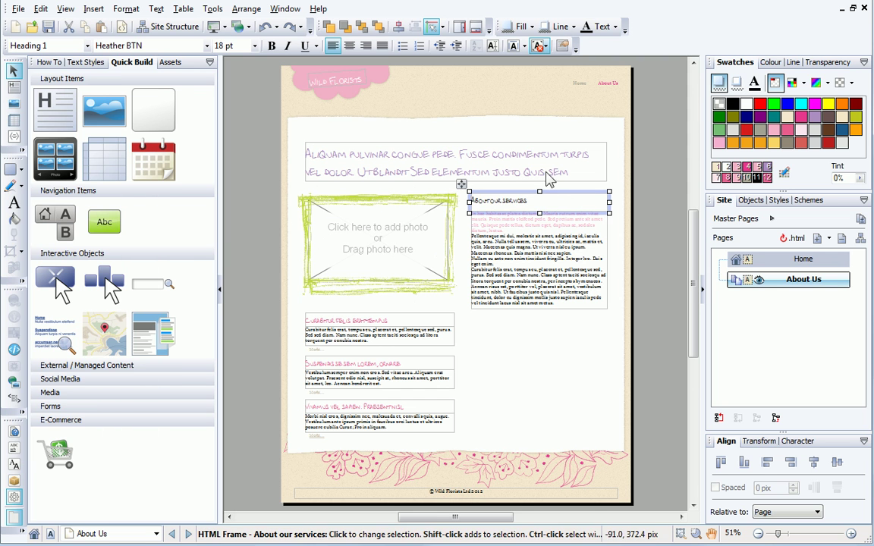
click(747, 169)
click(645, 260)
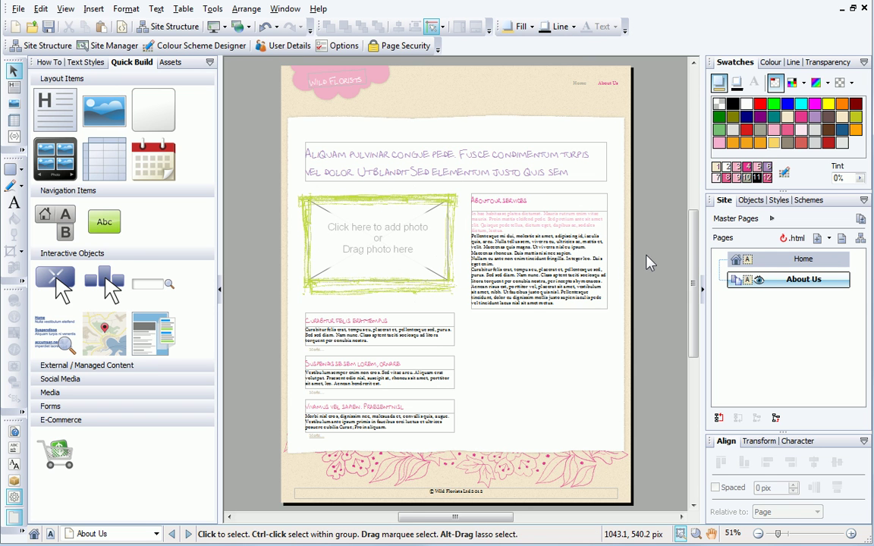
Import bouquet photo 11741457.jpg into the empty placeholder and pan and zoom it onto the blooms.
click(406, 249)
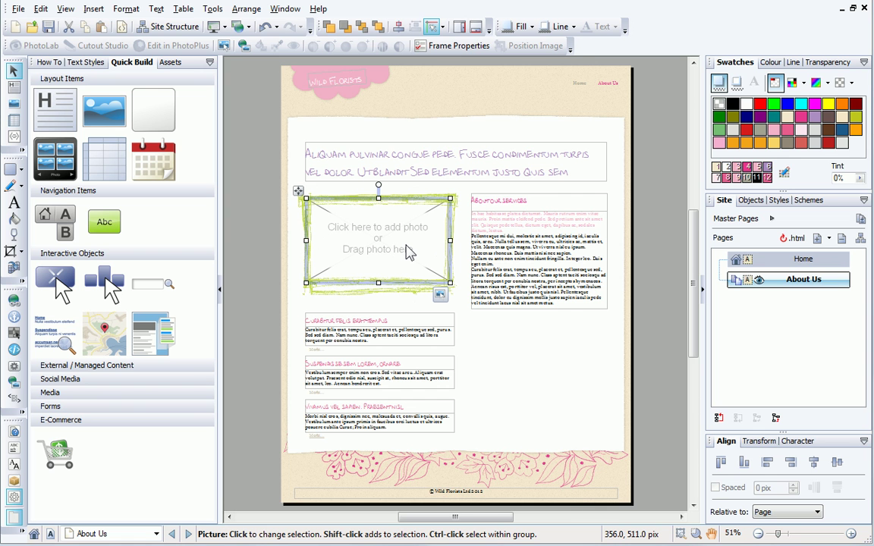
click(406, 249)
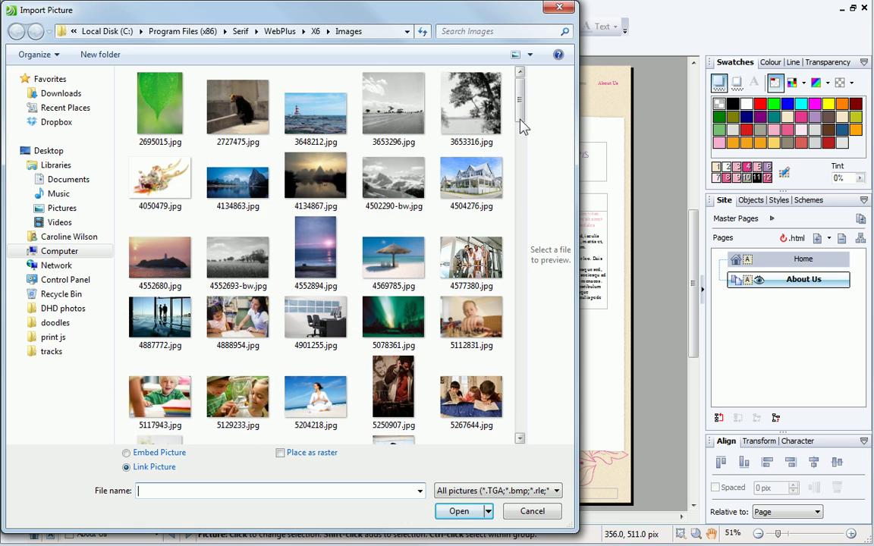
drag(518, 120, 523, 185)
click(383, 178)
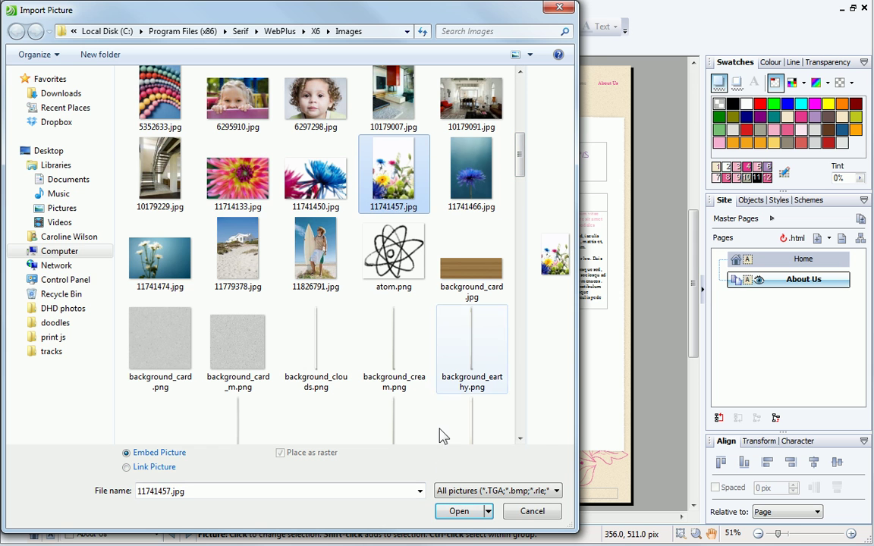
click(459, 511)
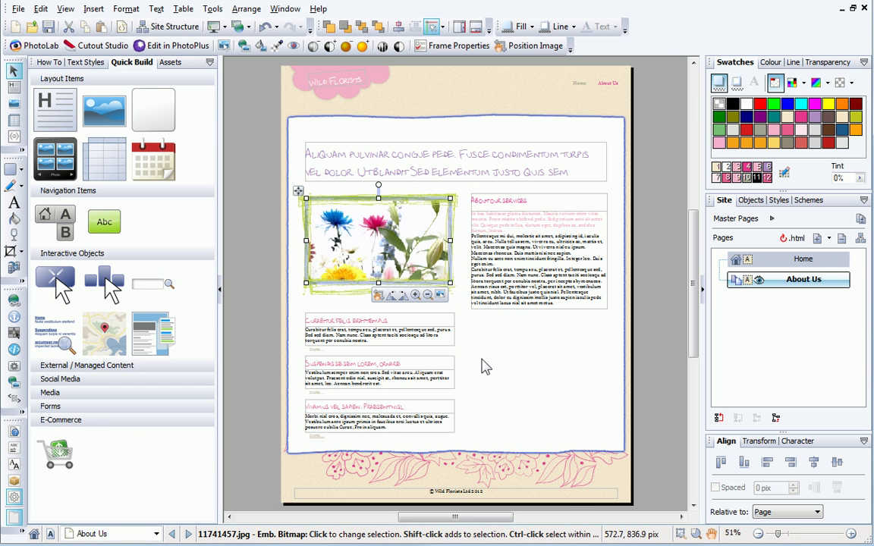
click(378, 297)
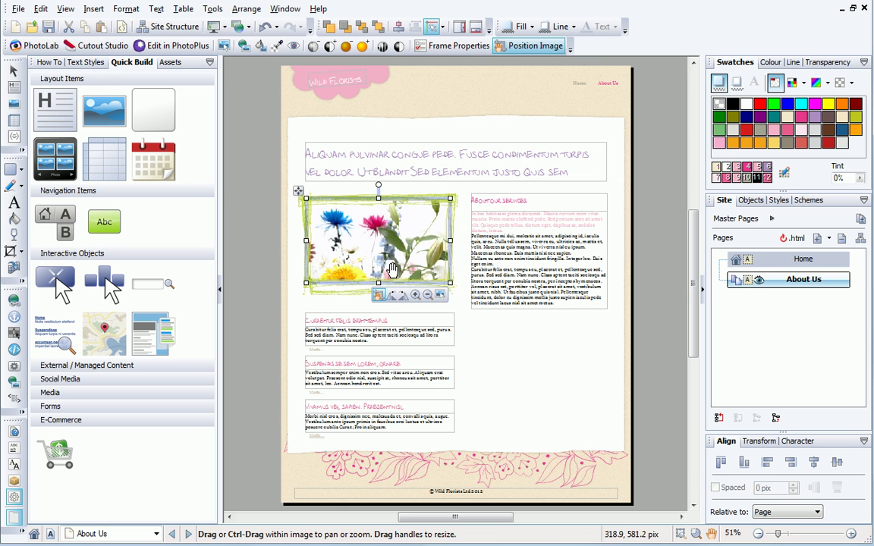
drag(393, 265, 418, 279)
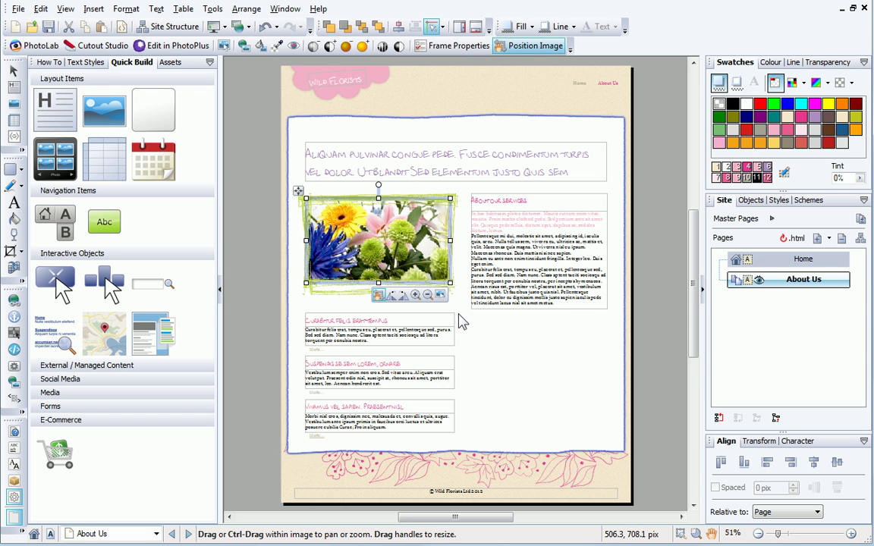
Draw a picture frame with the Picture tool below the 'About our services' text.
click(106, 113)
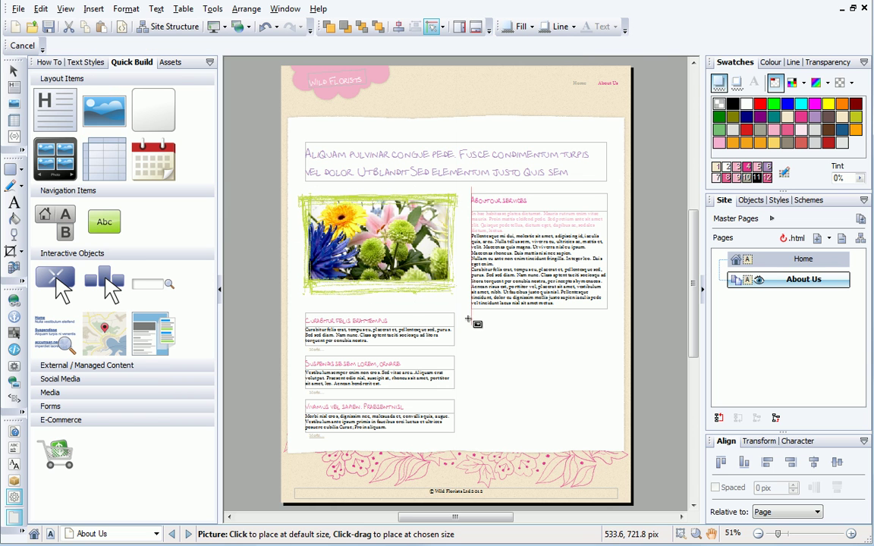
drag(471, 313, 607, 436)
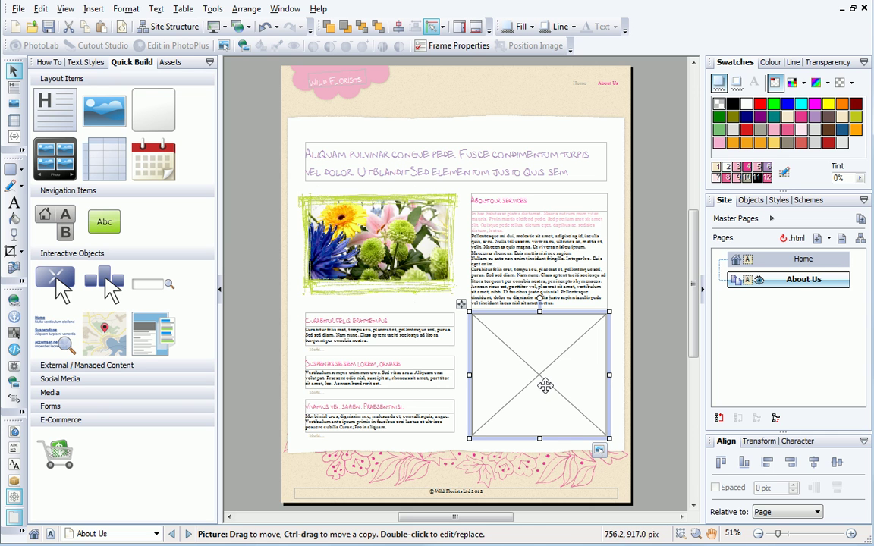
Add five flower JPGs, including 11741474.jpg, to the Pictures assets.
click(171, 64)
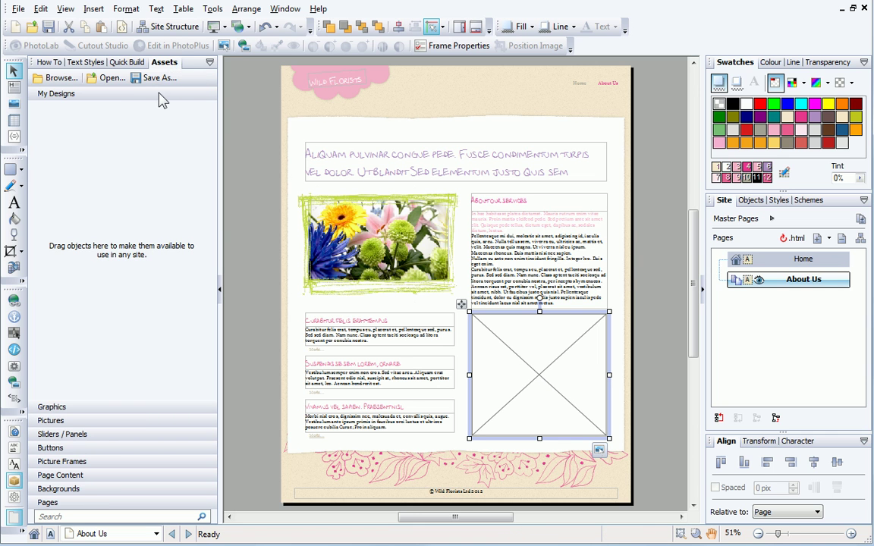
click(104, 421)
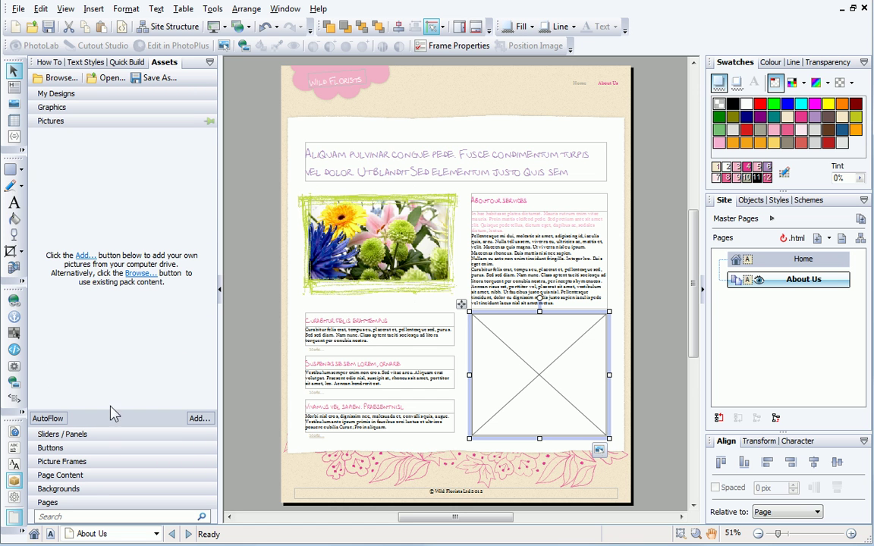
click(196, 418)
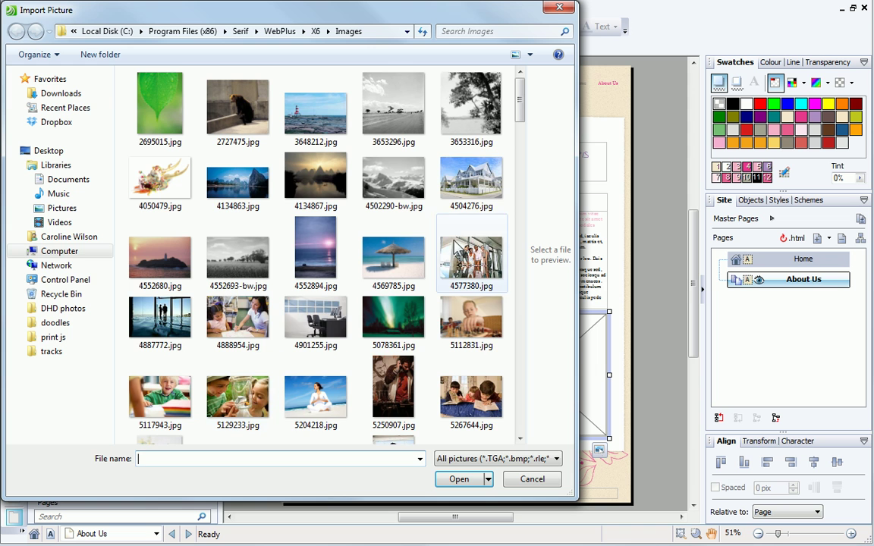
drag(518, 95, 519, 150)
click(238, 241)
shift+click(464, 241)
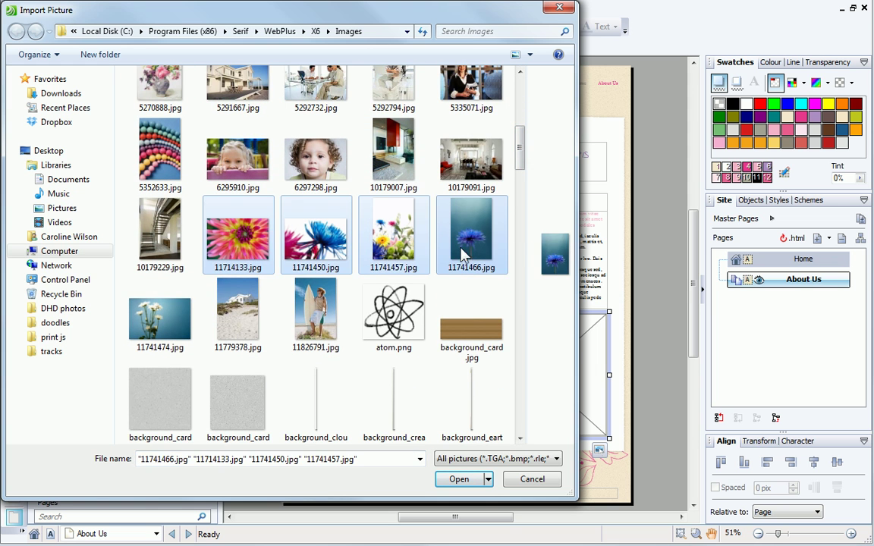
ctrl+click(171, 307)
click(455, 478)
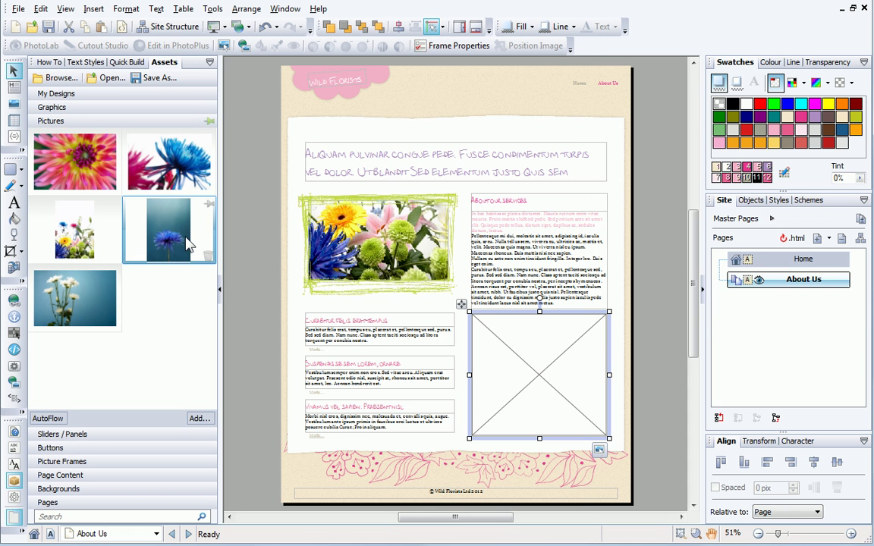
Drop the blue flower picture into the empty frame and shift it up inside the frame.
drag(170, 226, 572, 383)
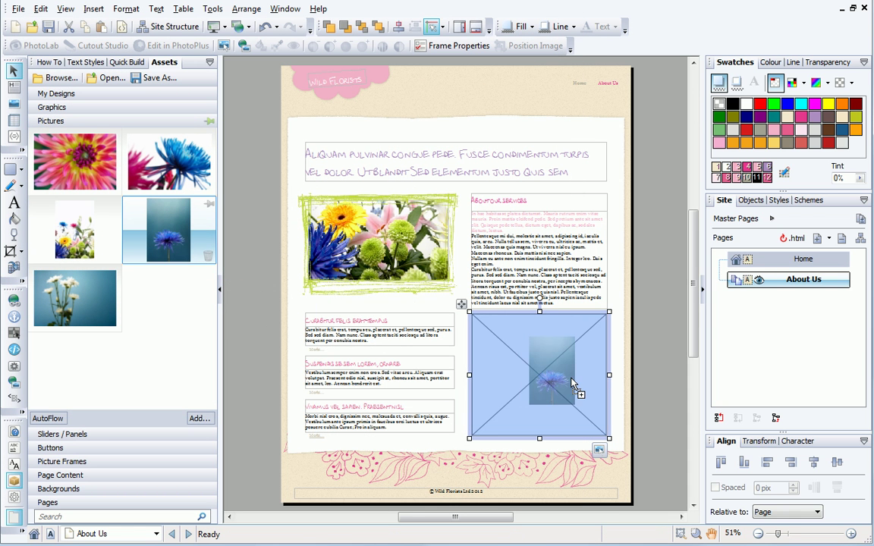
drag(572, 383, 538, 362)
click(536, 452)
Browse the asset categories down to Pages and select the Contact Us page layout.
click(657, 362)
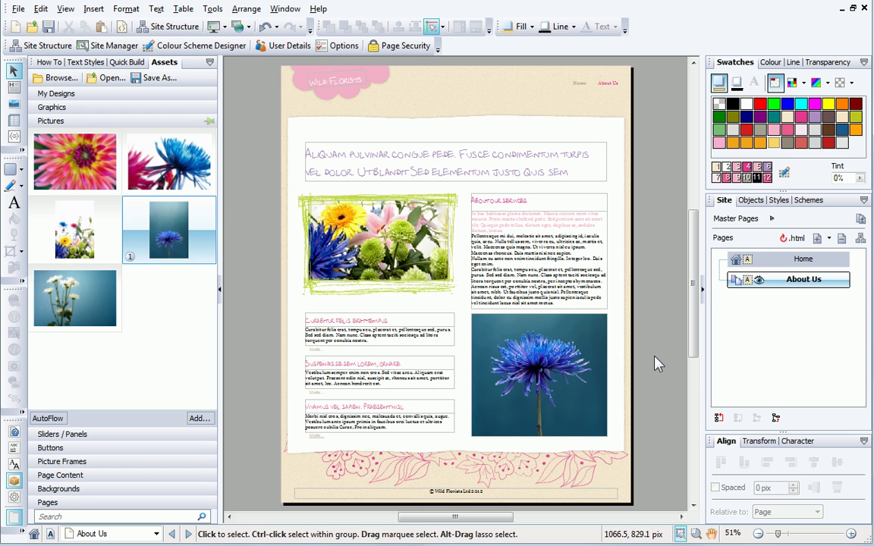
click(101, 446)
click(101, 448)
click(98, 461)
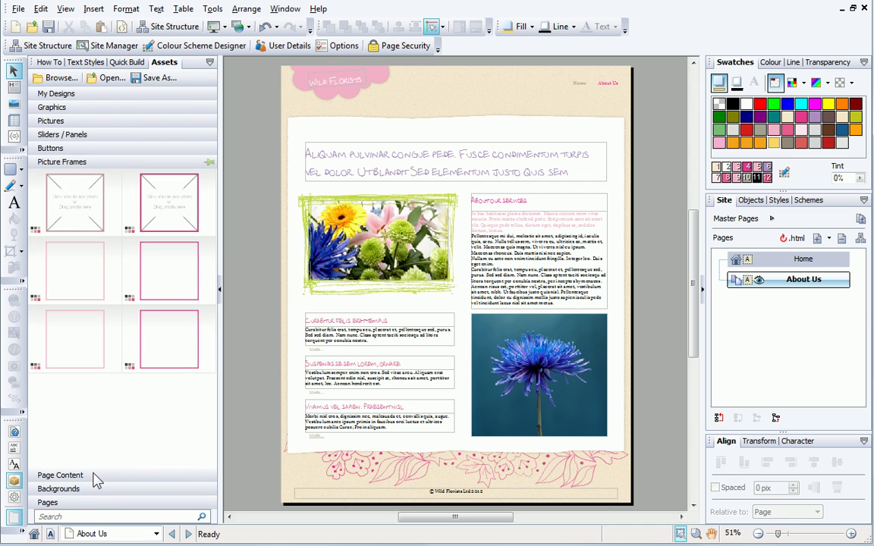
click(96, 476)
click(94, 491)
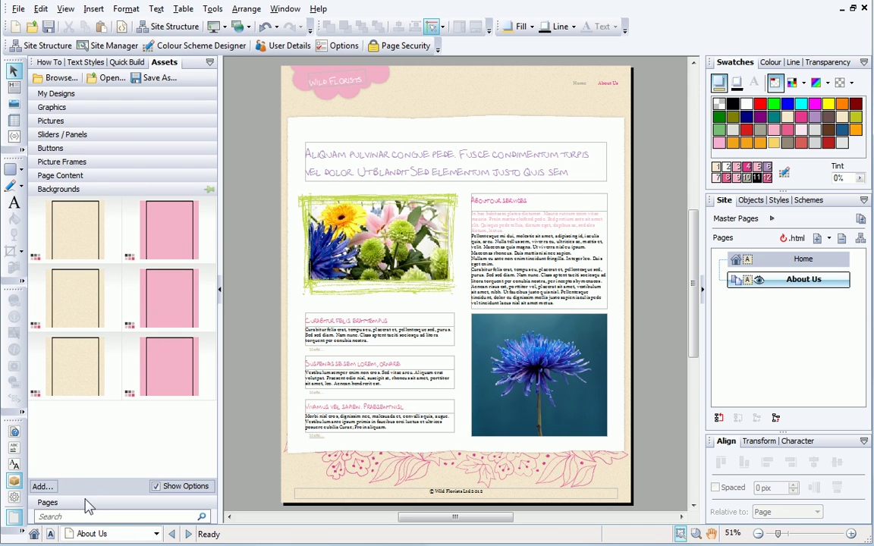
click(86, 504)
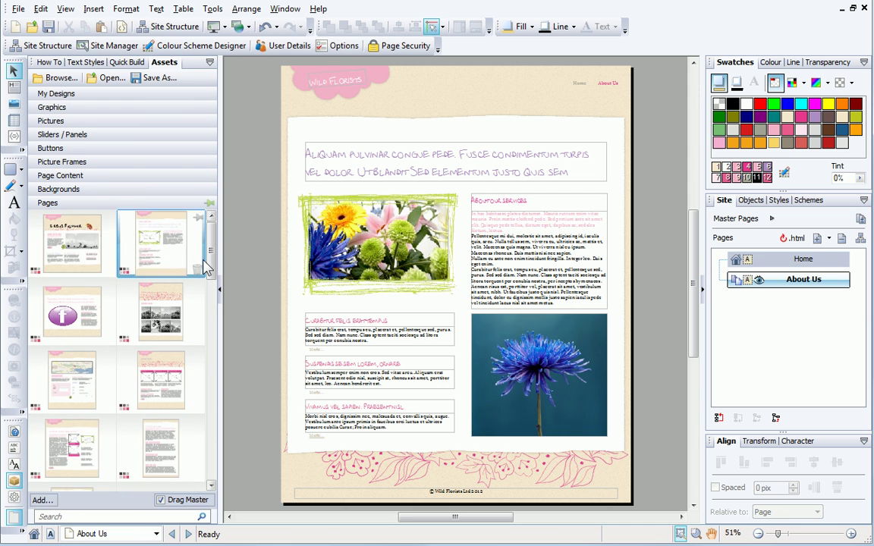
drag(213, 265, 213, 287)
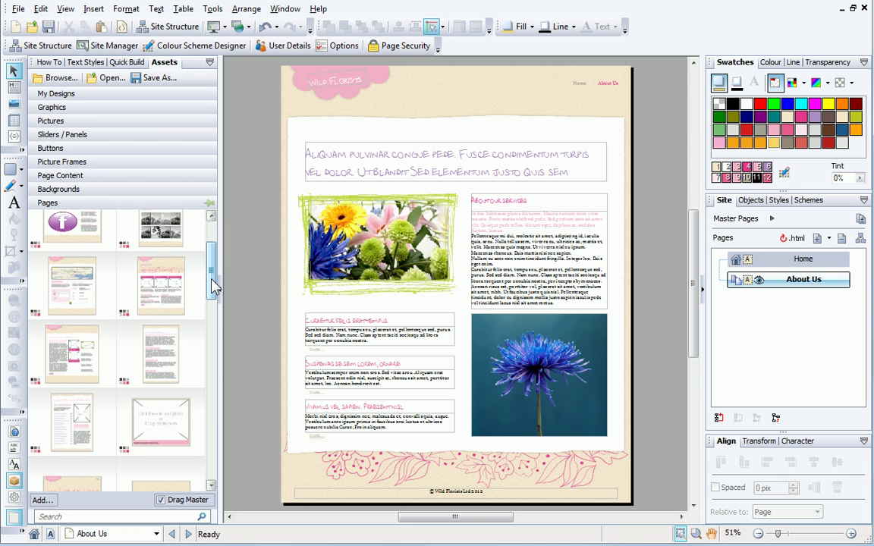
click(69, 298)
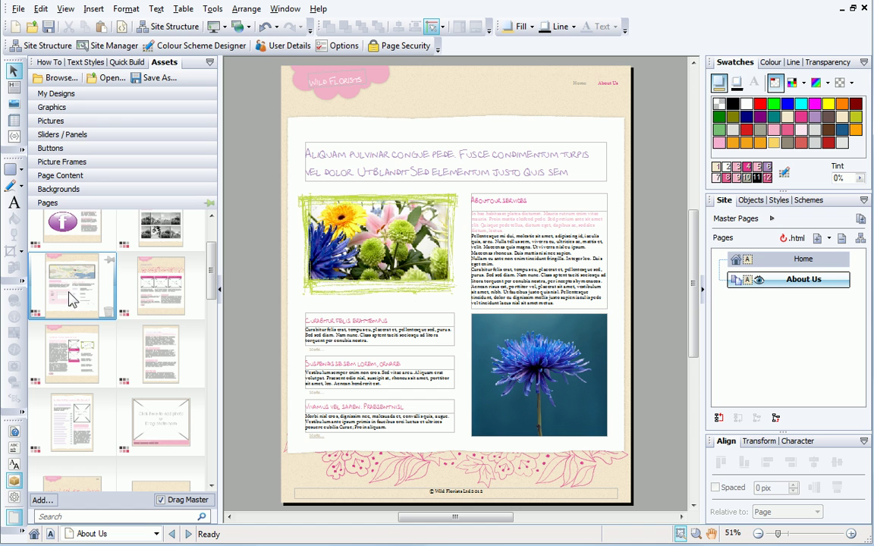
Add the Contact Us layout as Page 3 and a text-and-photos layout as Page 4.
drag(284, 312, 599, 293)
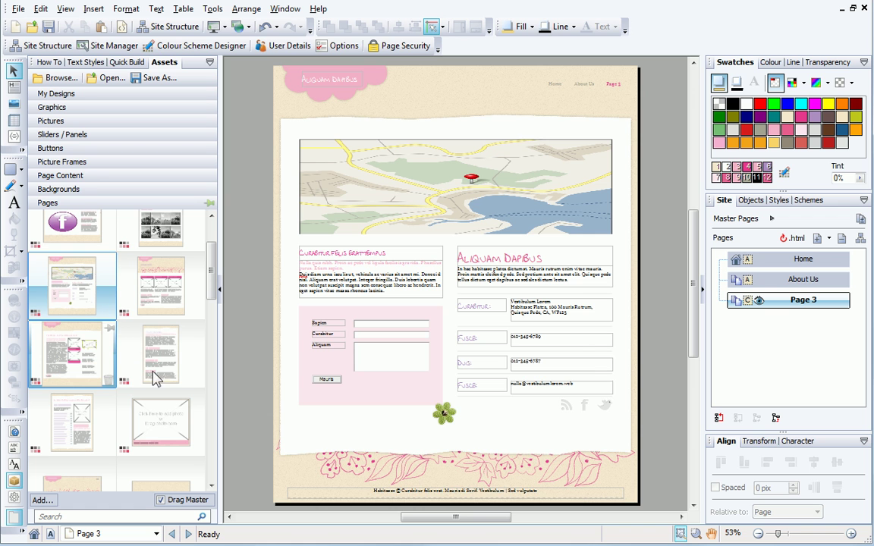
drag(76, 357, 448, 472)
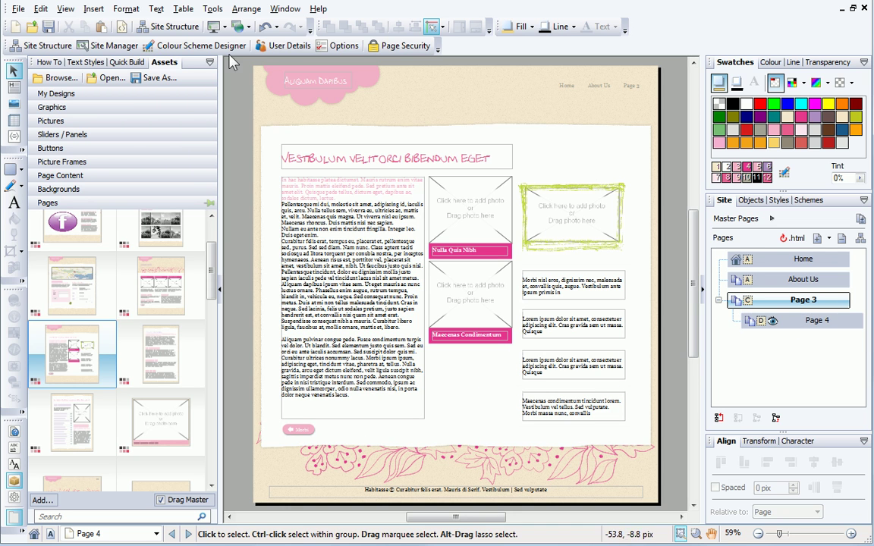
Preview the site in Google Chrome and scroll through its About Us page.
click(223, 27)
click(243, 117)
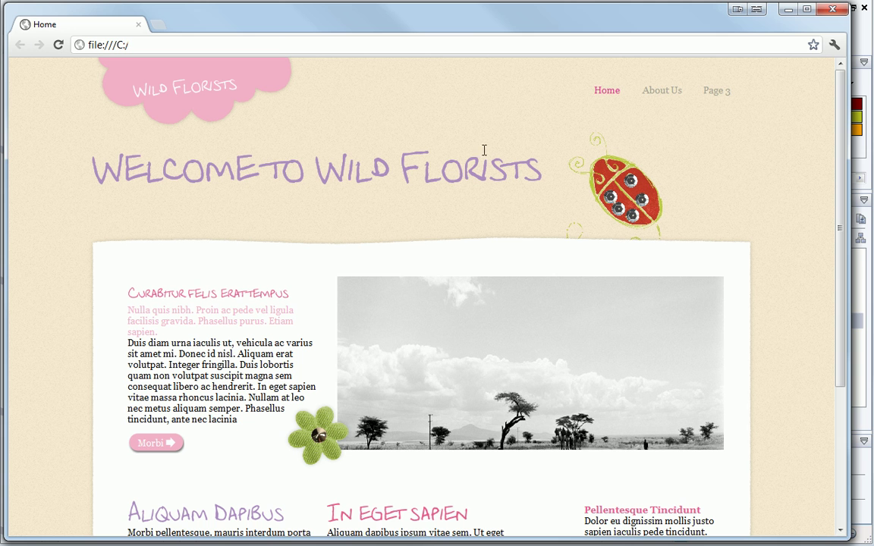
click(657, 95)
drag(843, 135, 853, 307)
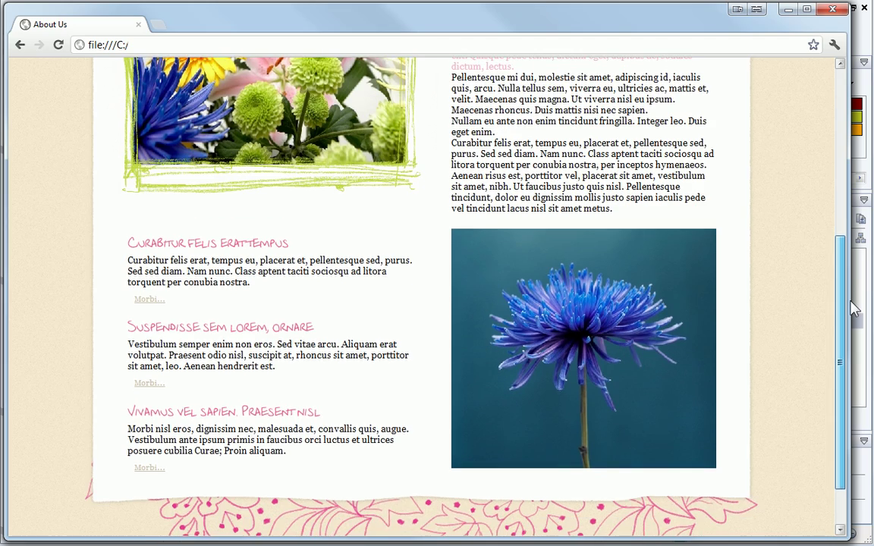